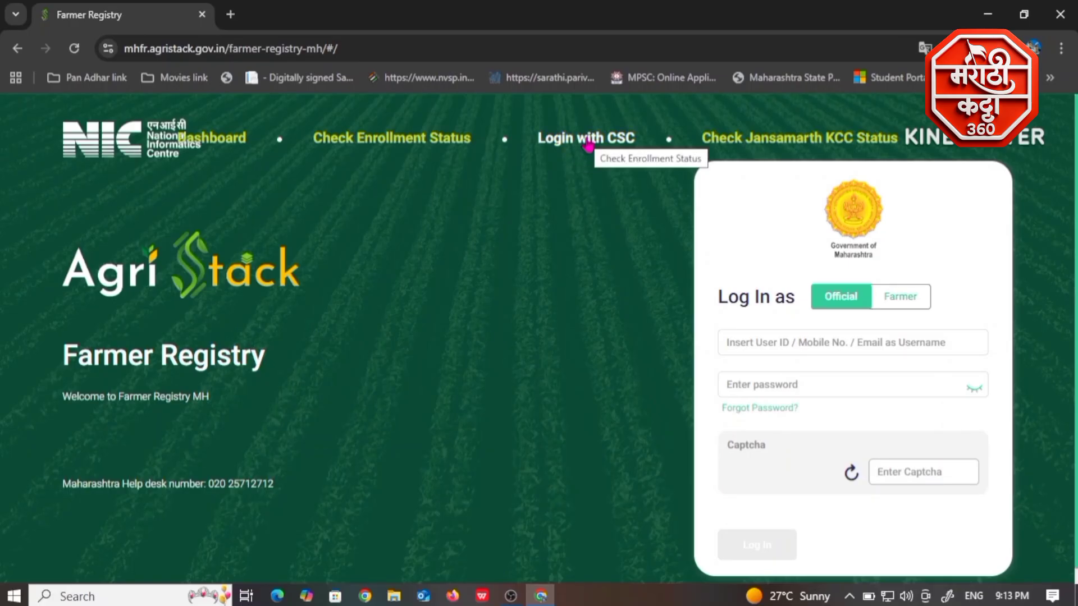
Step: Start the login with CSC and accept the mandatory guidelines for CSC VLEs
left_click(588, 141)
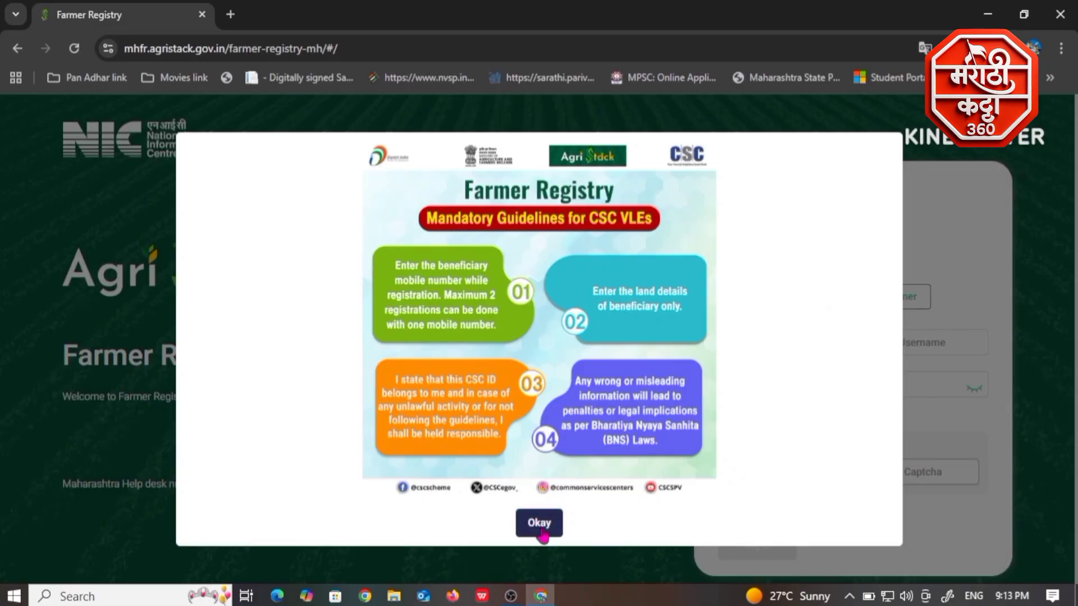
left_click(539, 524)
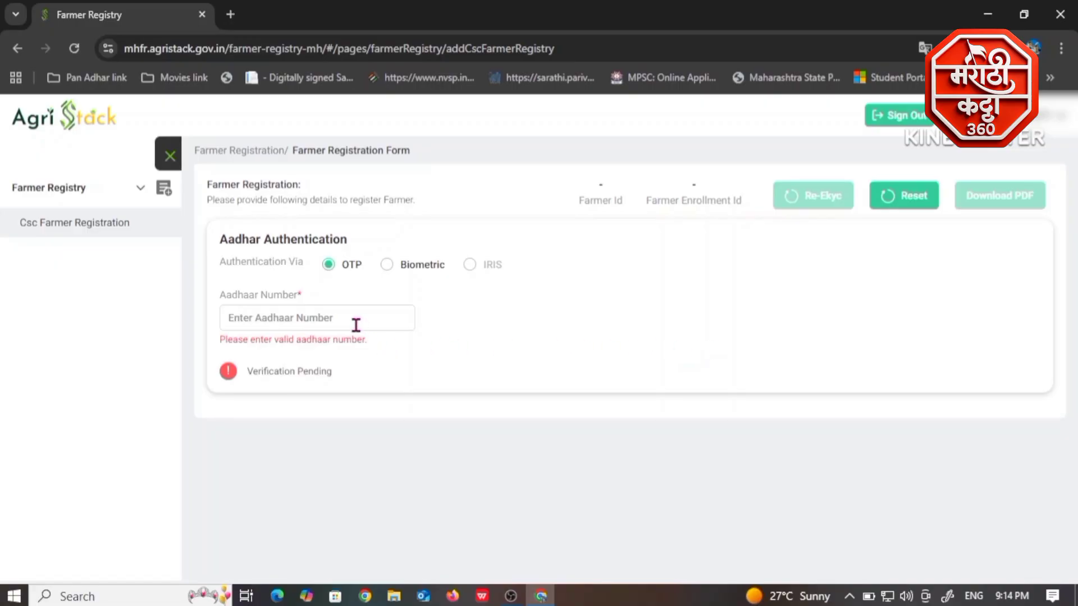
Step: Enter the farmer's Aadhaar number with OTP authentication and verify it with the one-time code
left_click(291, 318)
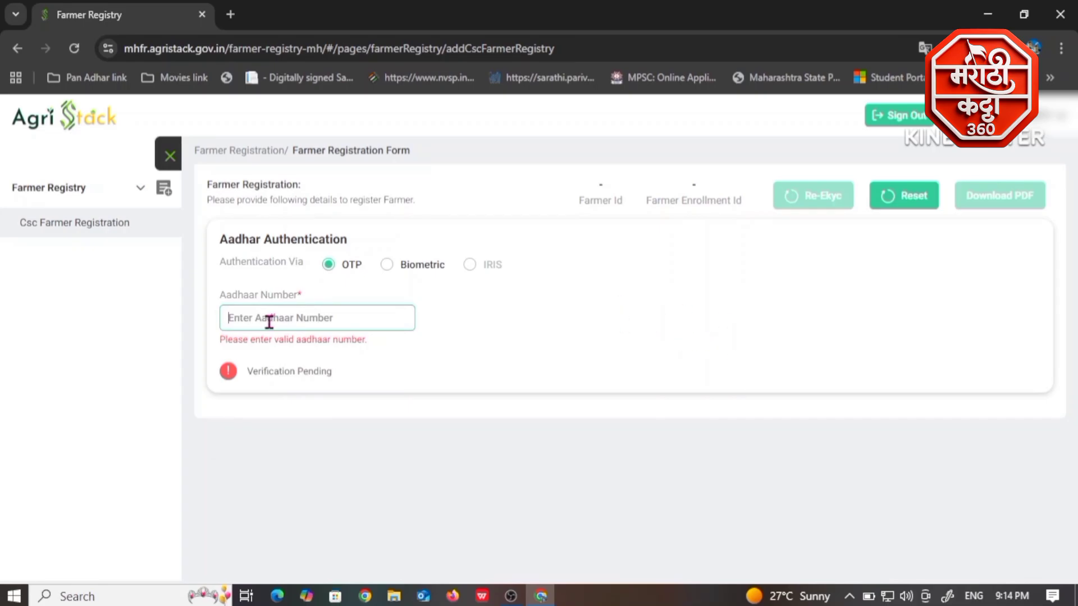
key("ctrl+v")
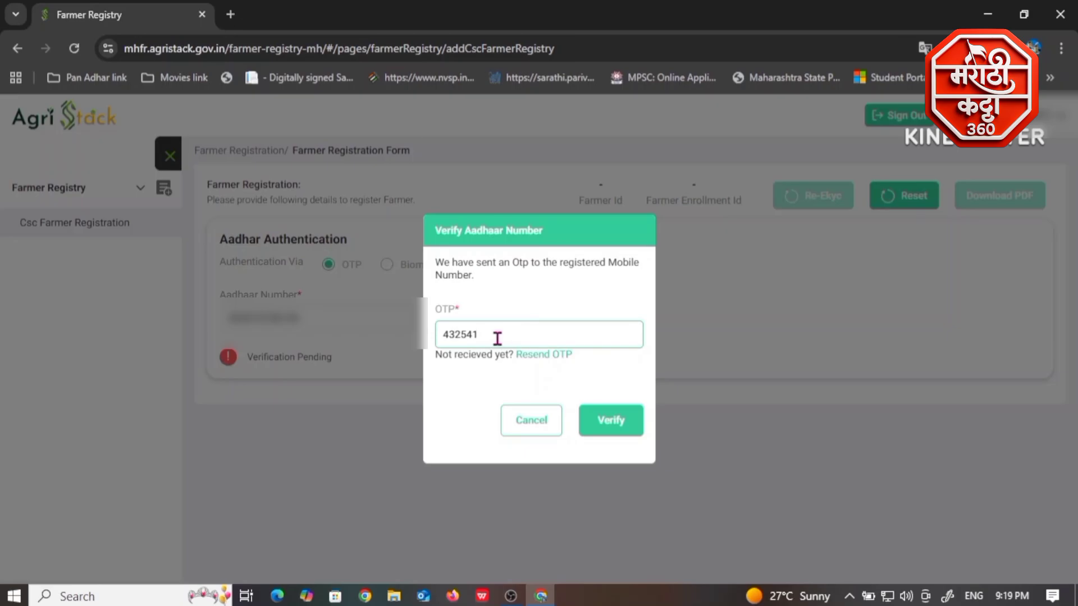
left_click(616, 422)
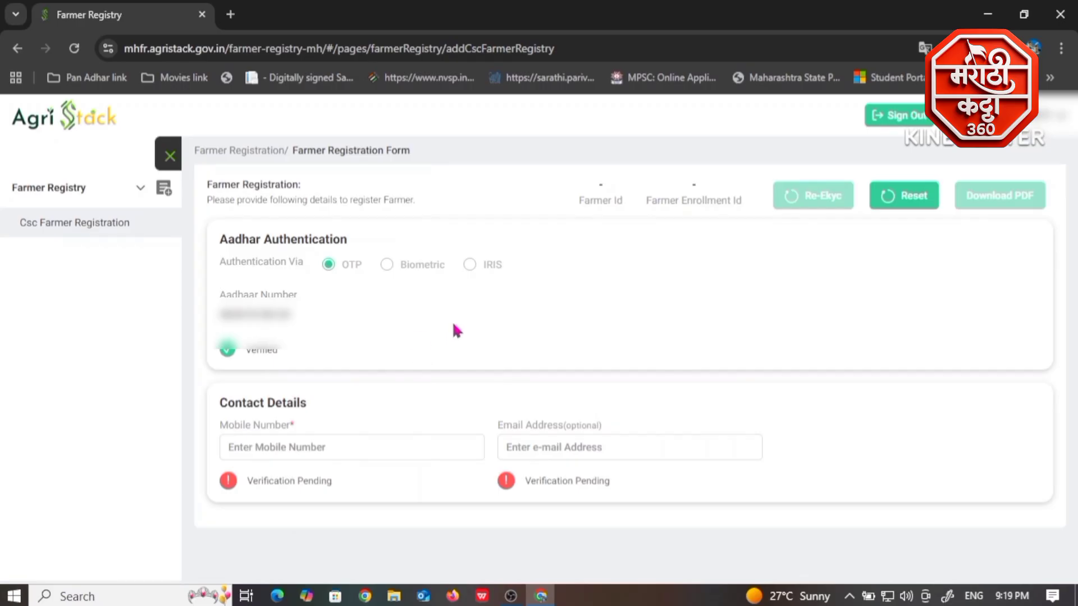
Step: Enter the farmer's mobile number in the contact details and verify it with the one-time code
left_click(268, 448)
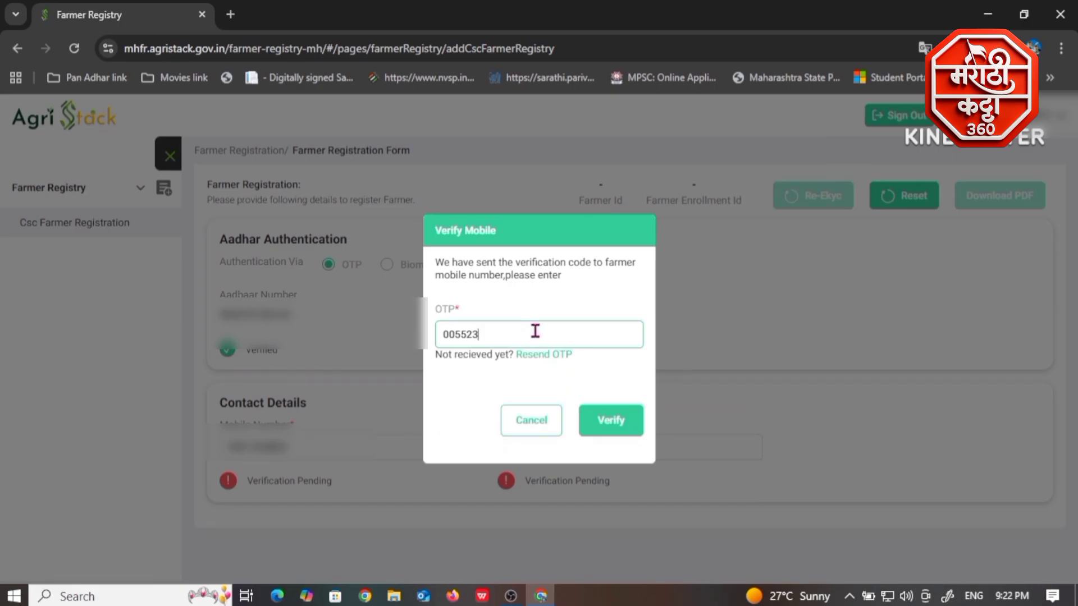
left_click(612, 426)
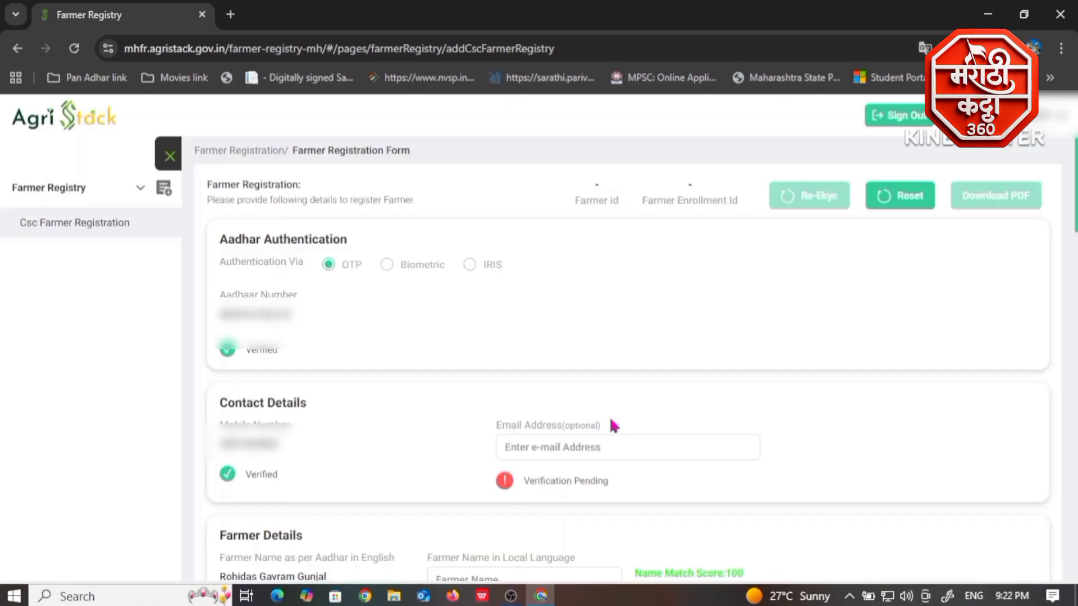
Step: Switch the input language to Marathi (Google Input Tools) and enter the farmer's name in the local language
scroll(438, 365, "down", 3)
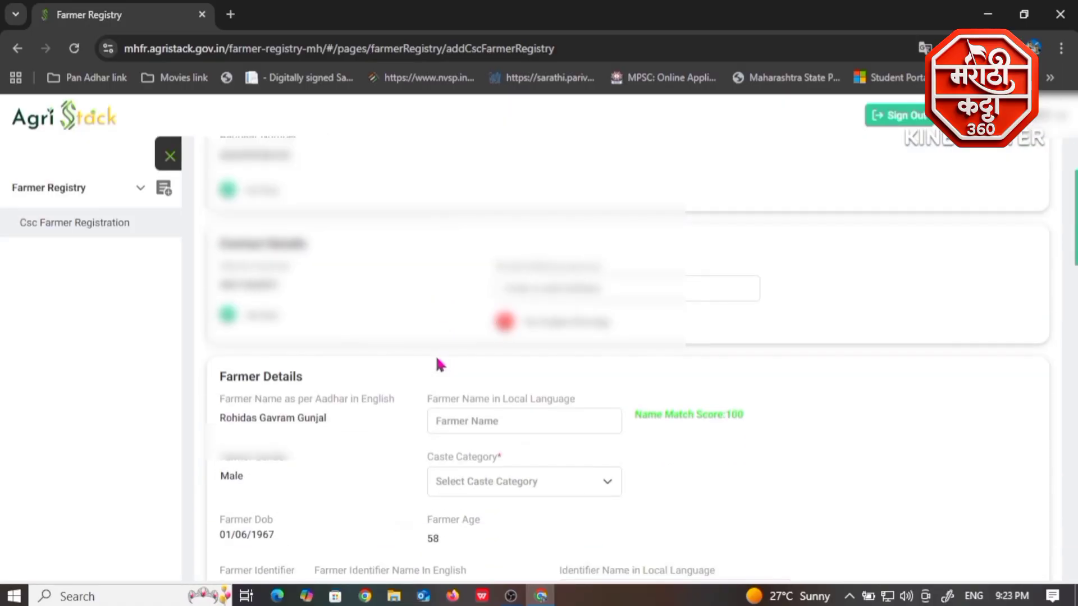
scroll(368, 319, "down", 2)
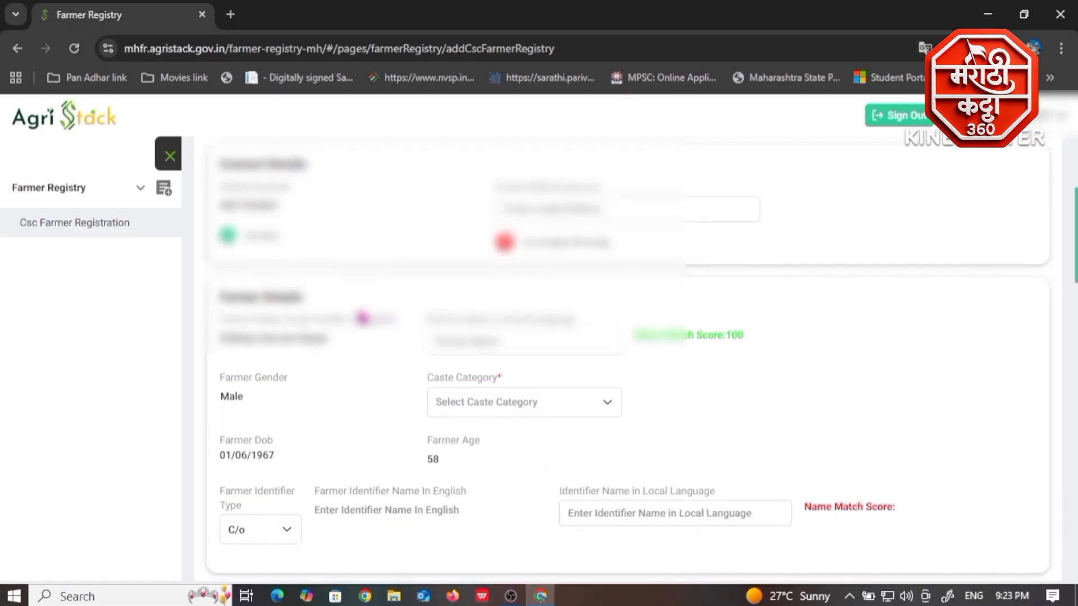
scroll(362, 319, "down", 2)
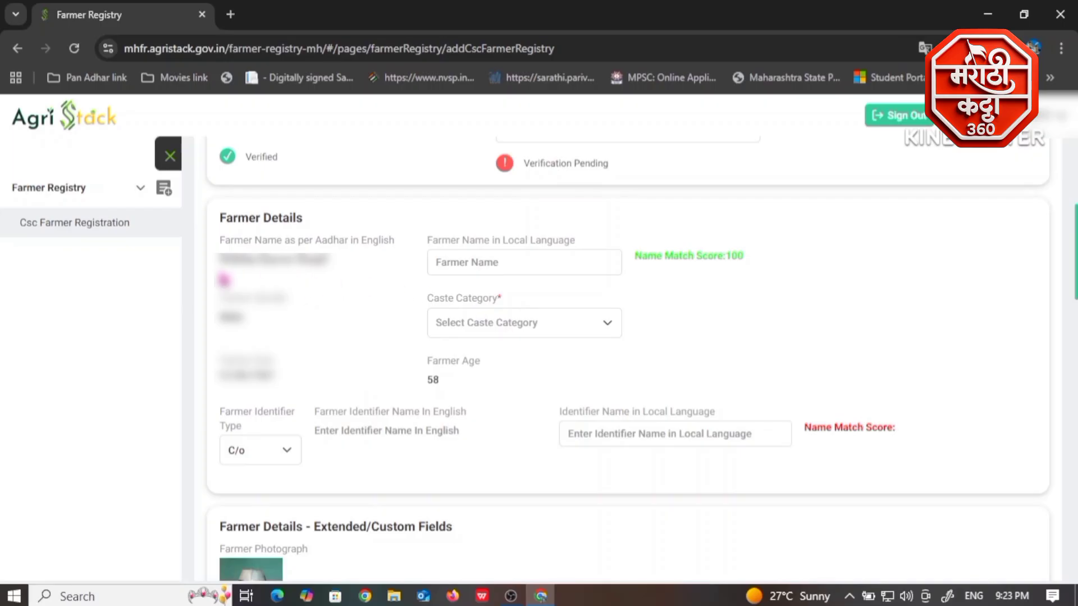
left_click(458, 265)
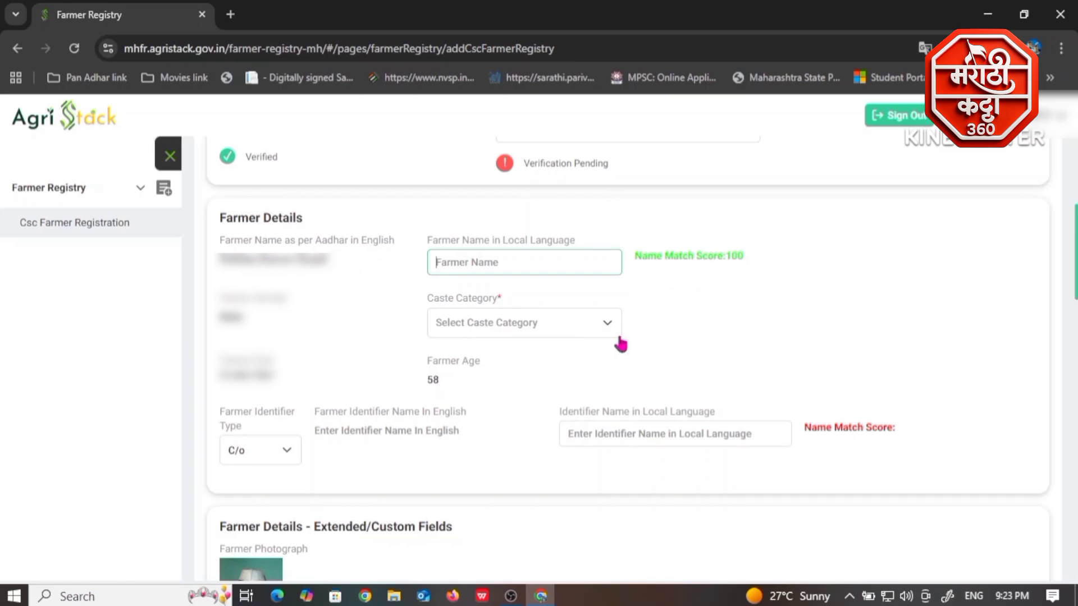
left_click(976, 597)
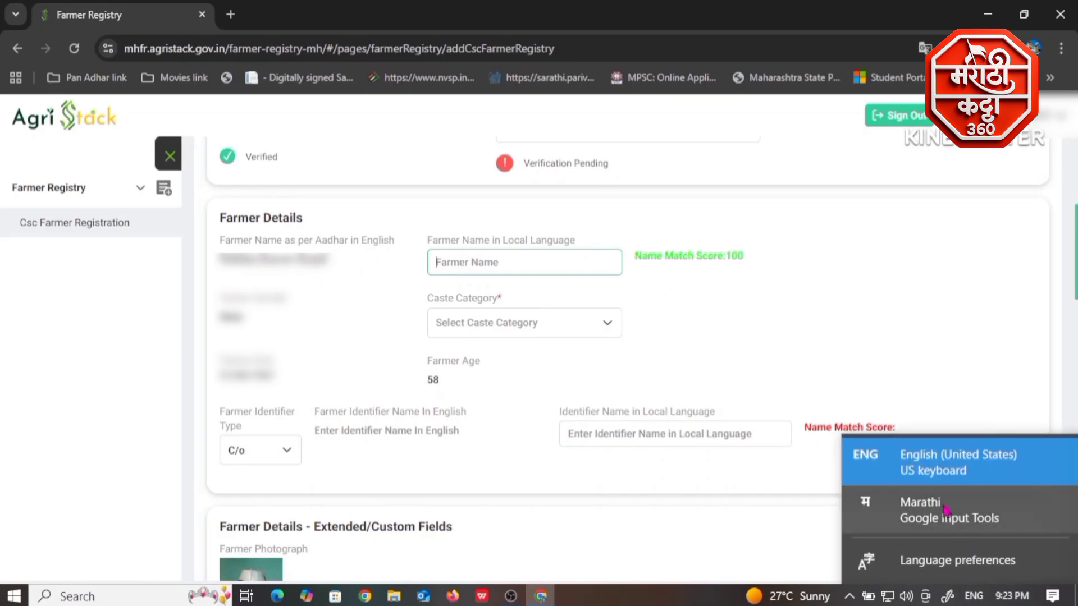
left_click(923, 520)
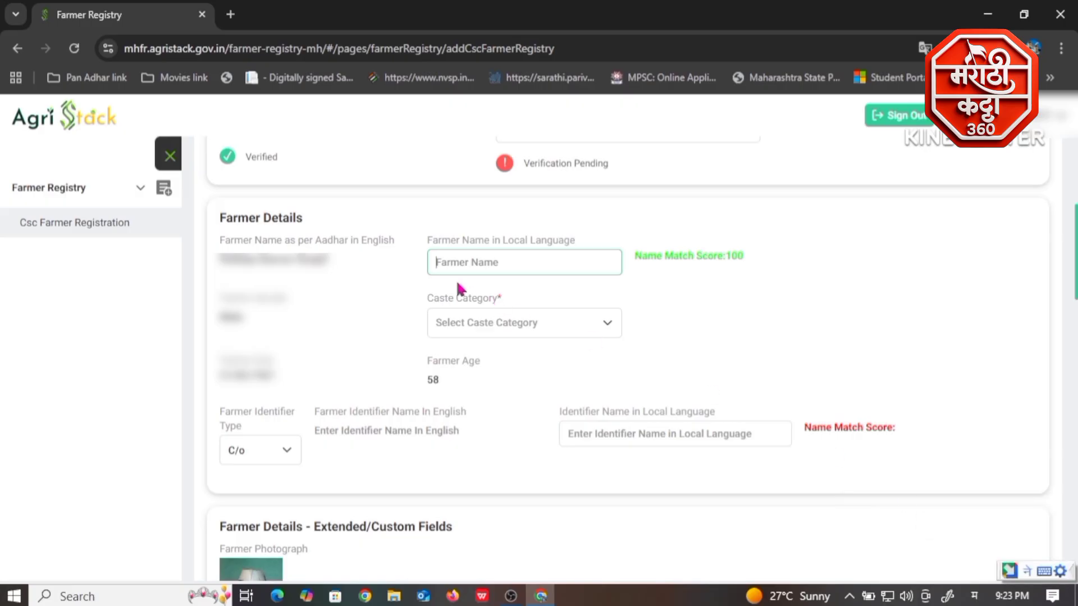
left_click(459, 262)
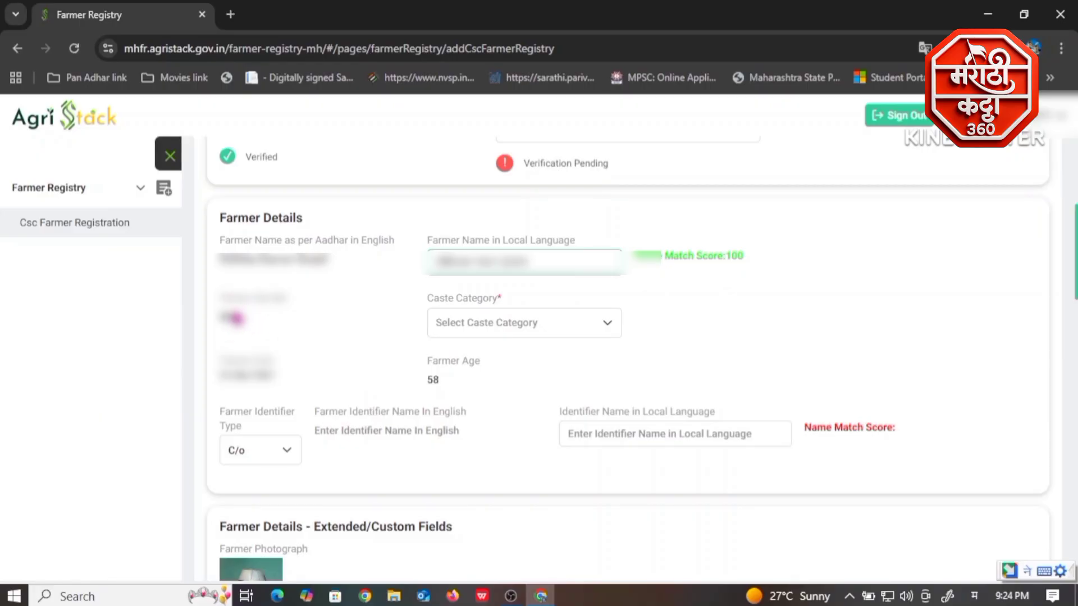
Step: Set the farmer's caste category to General
left_click(503, 322)
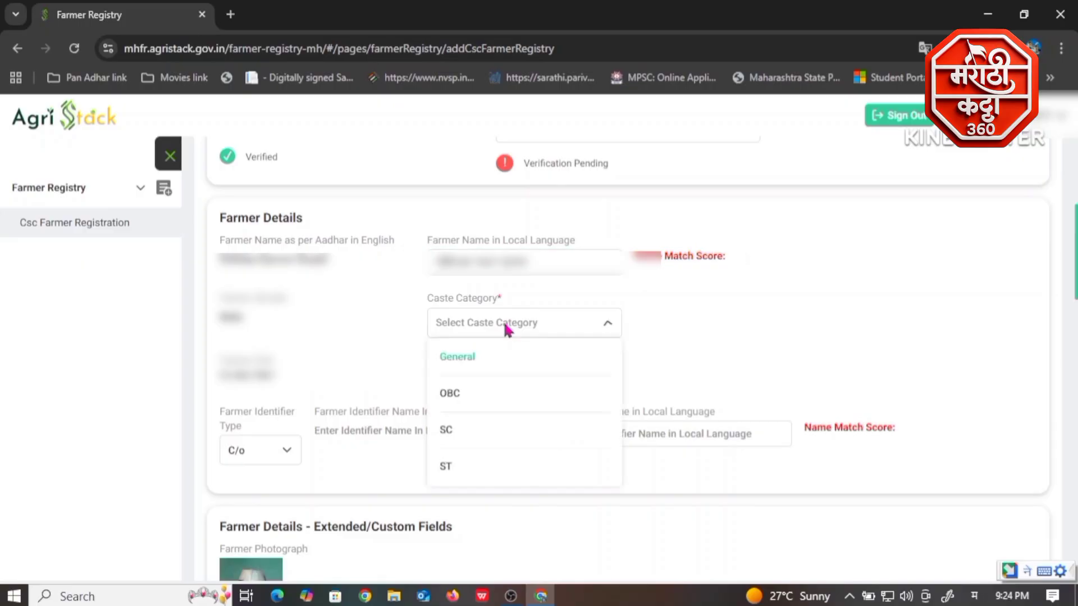
left_click(504, 322)
left_click(503, 322)
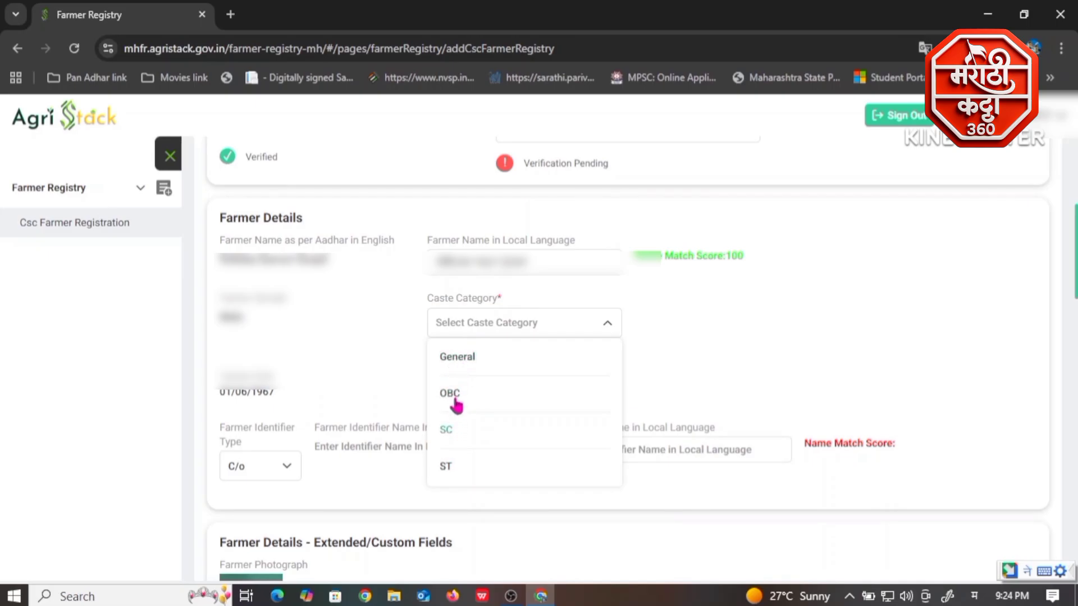
left_click(457, 357)
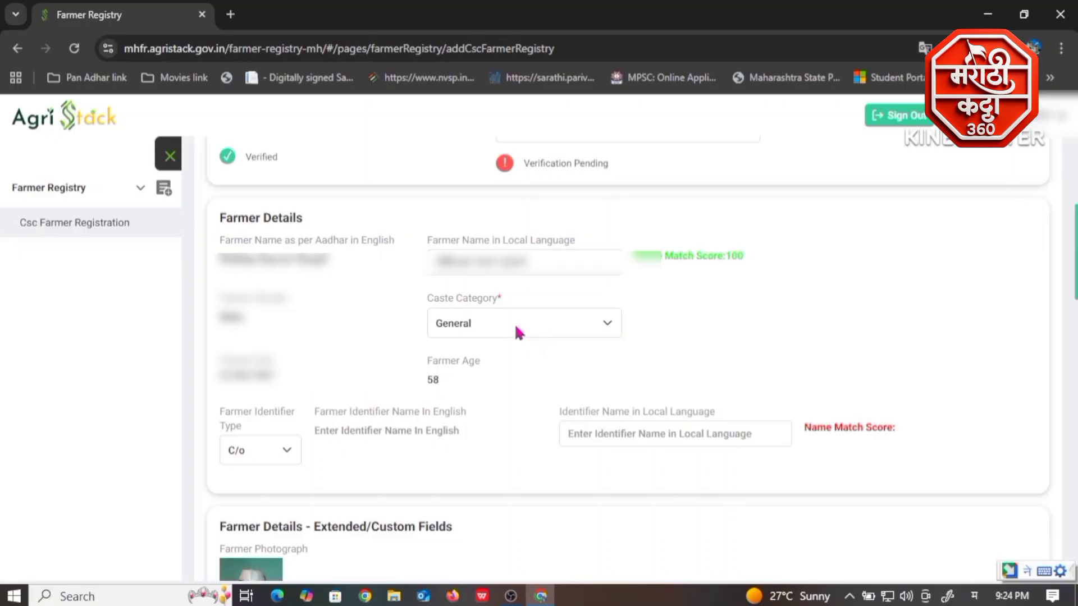
Step: Enter the farmer identifier's name in the local language for the C/o identifier type
key("ctrl+plus")
key("ctrl+plus")
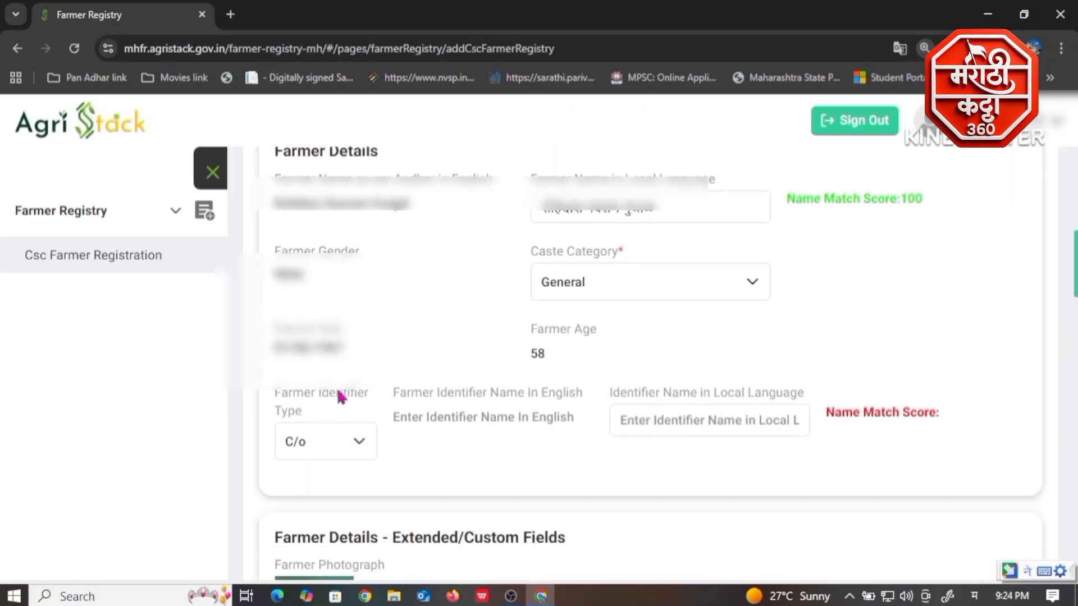
scroll(316, 258, "down", 2)
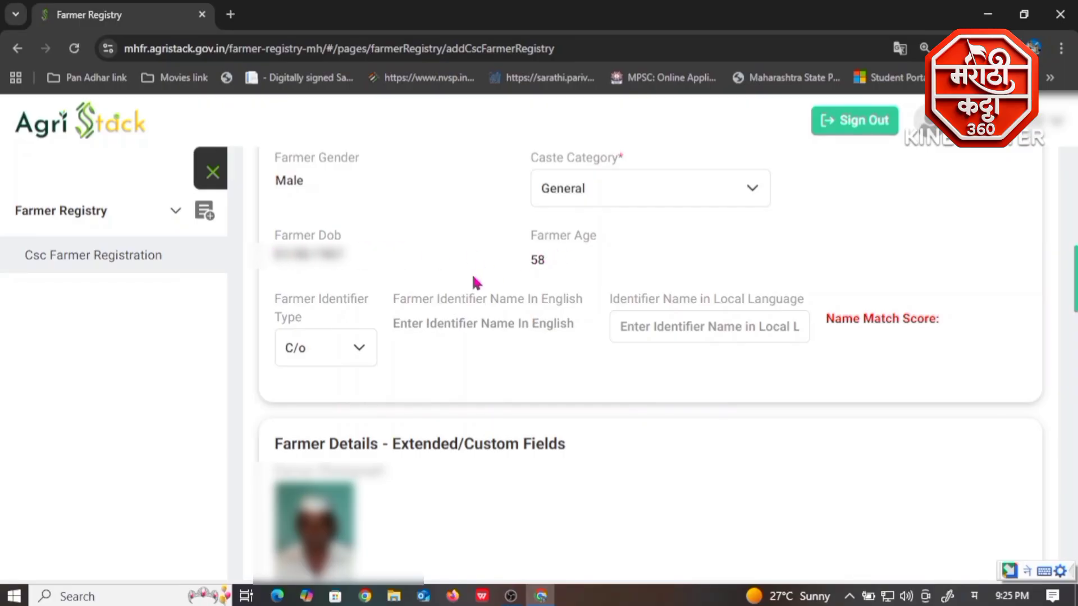
left_click(673, 327)
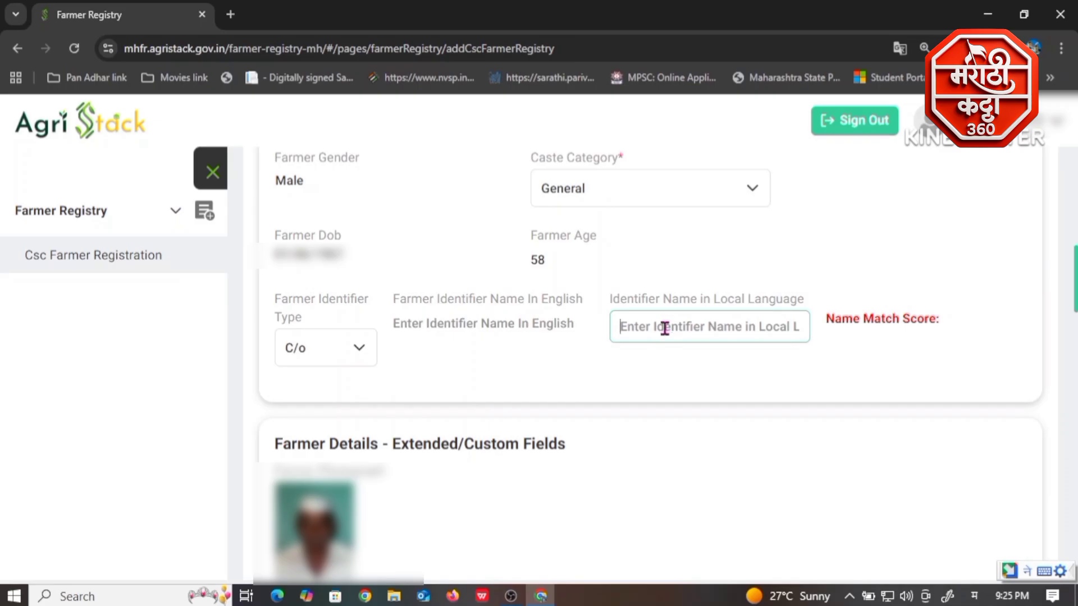
scroll(665, 328, "down", 1)
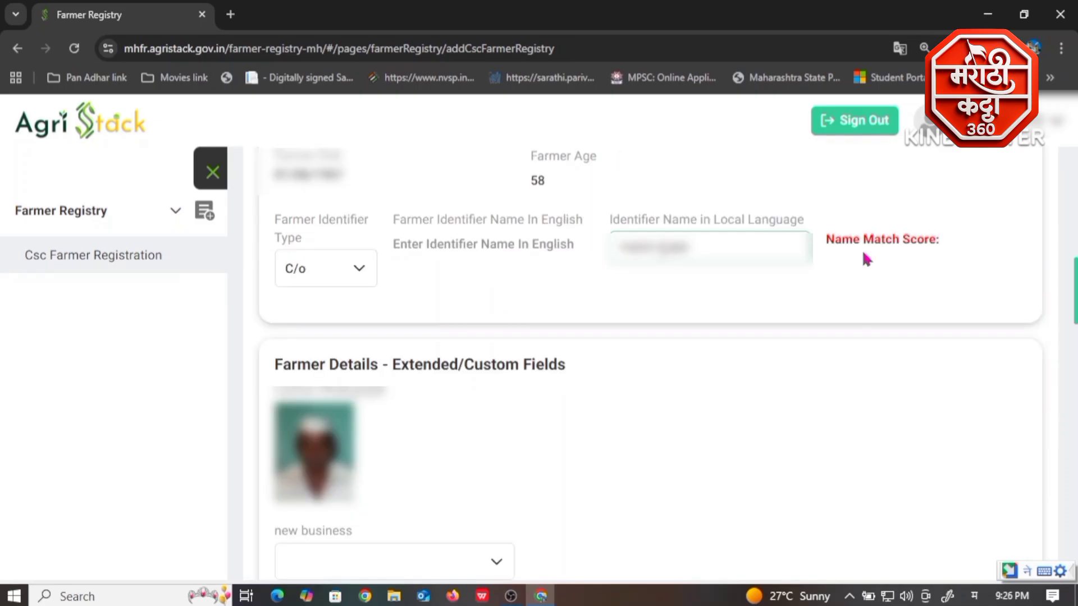
Step: Set the new business option in the farmer's extended details to no
scroll(617, 307, "down", 3)
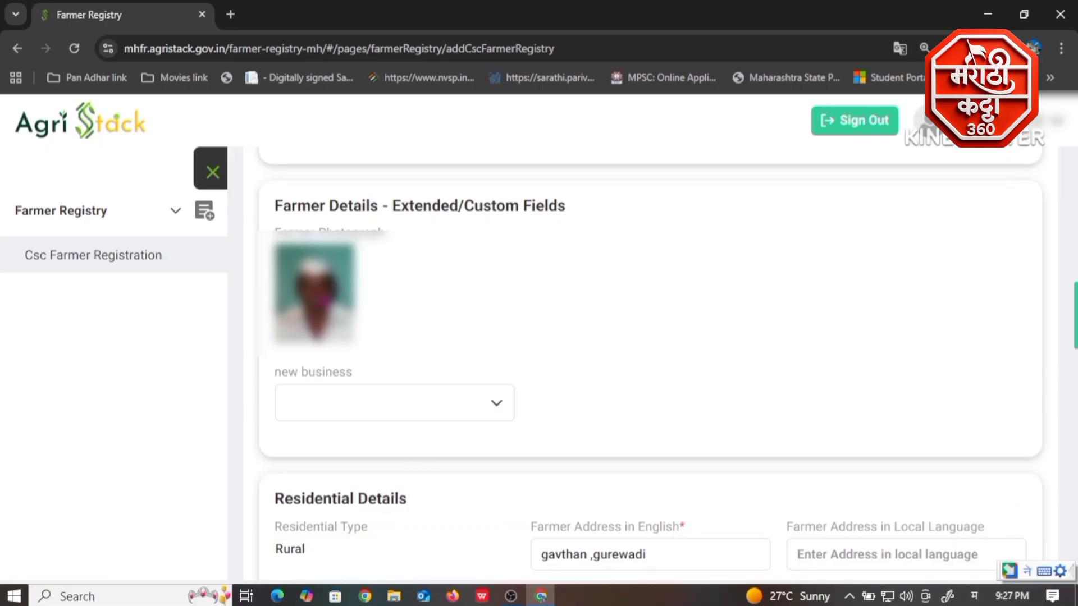
scroll(327, 287, "down", 1)
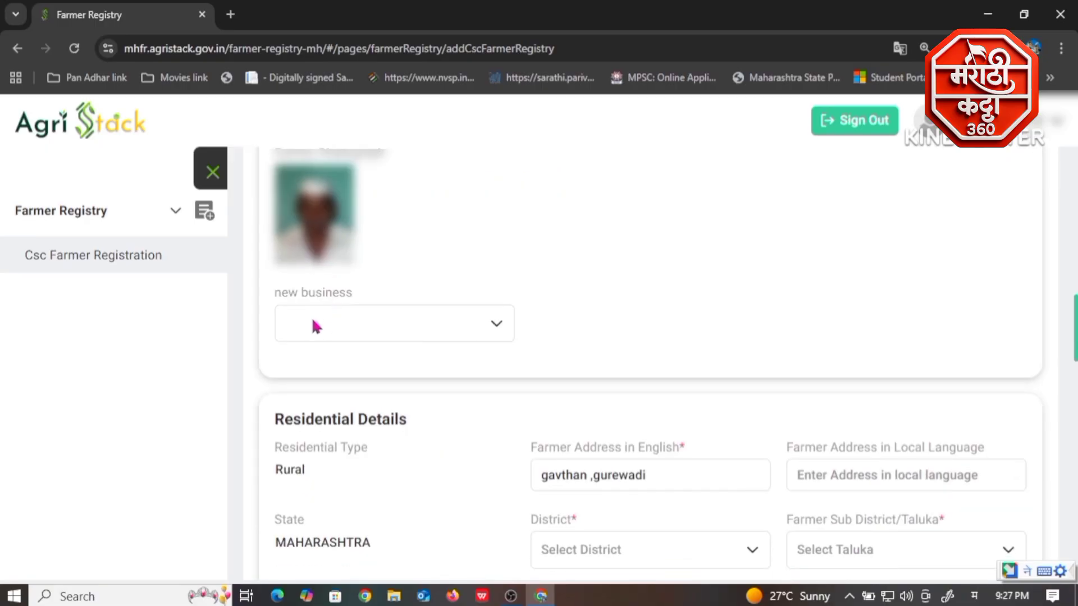
left_click(483, 327)
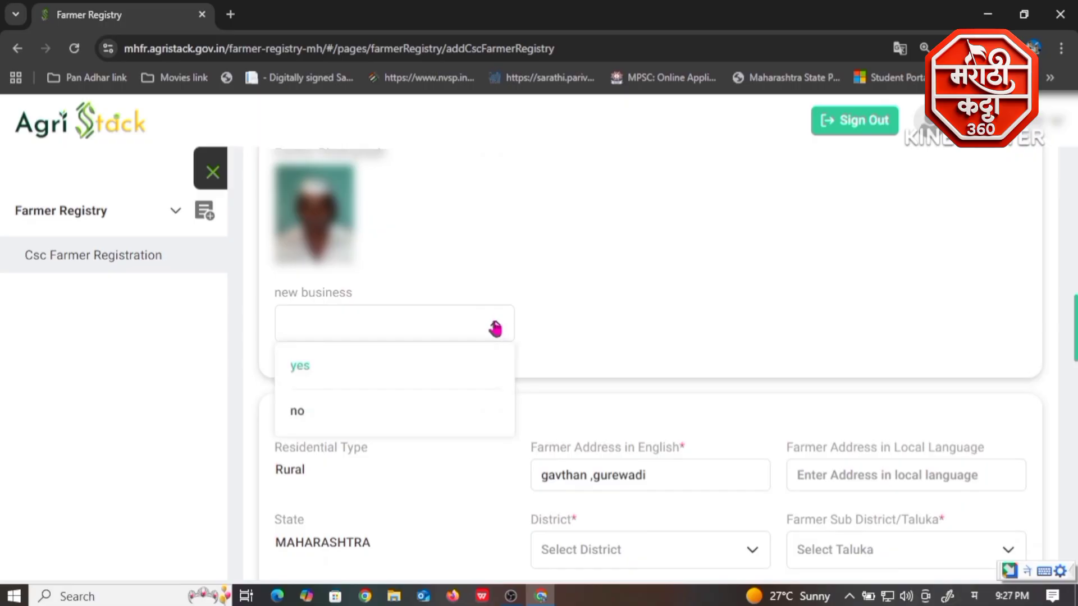
left_click(300, 412)
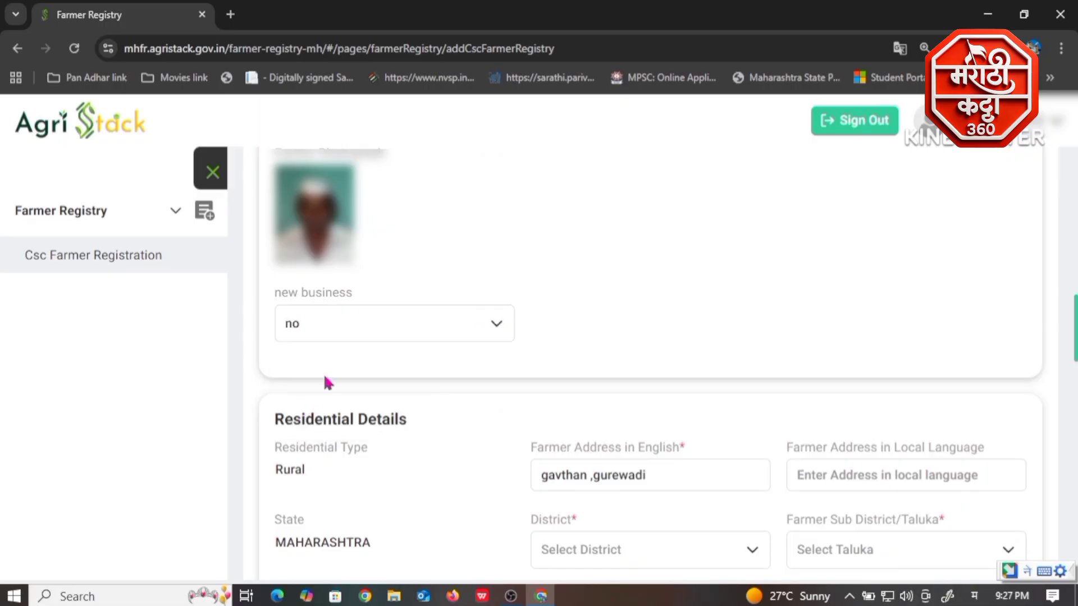
Step: Enter the farmer's address in the local language in the residential details
scroll(323, 374, "down", 2)
scroll(345, 312, "down", 1)
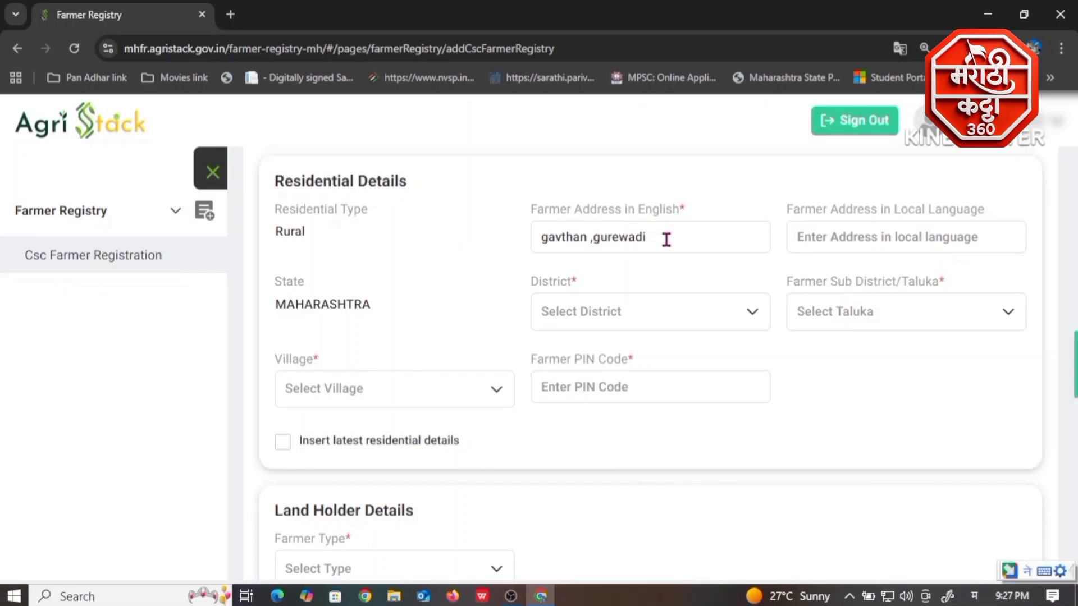
left_click(842, 241)
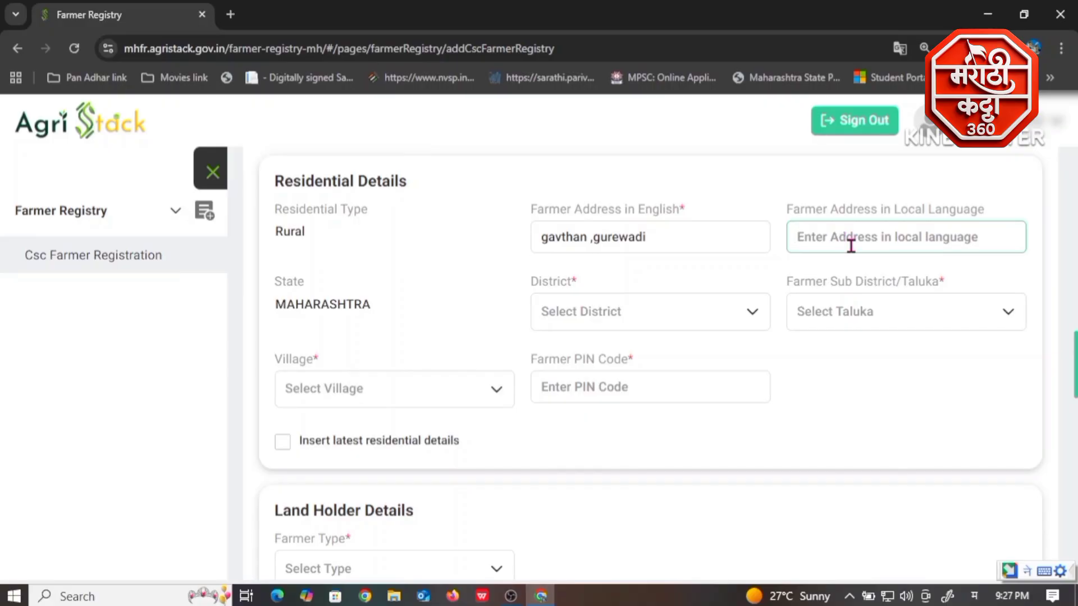
type("गावठाण गुरवेवाडी")
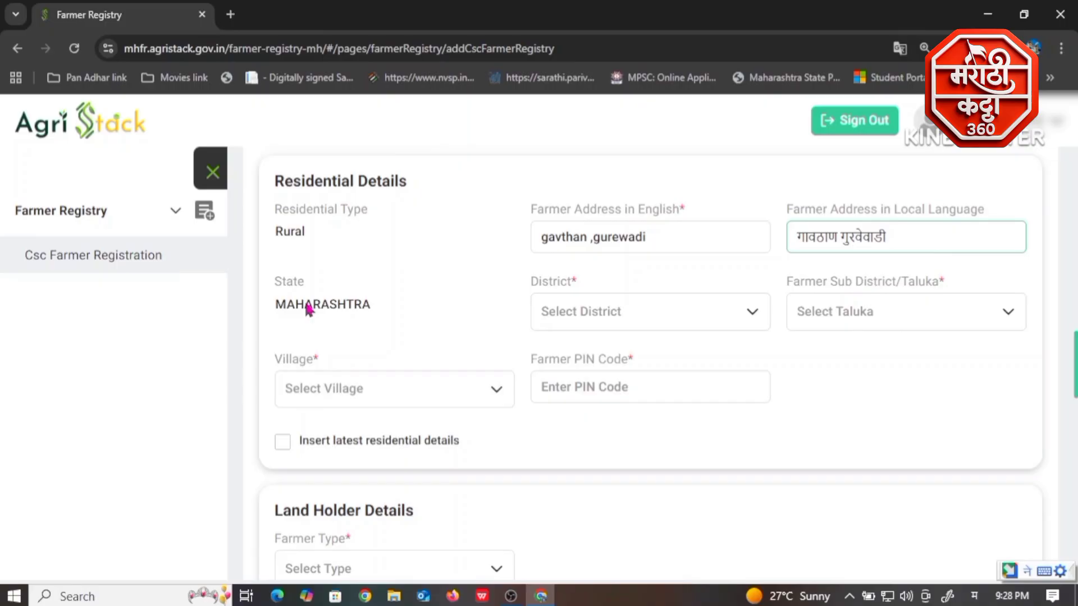
Step: Set the residential district to AHMEDNAGAR and the sub-district/taluka to Parner
left_click(587, 321)
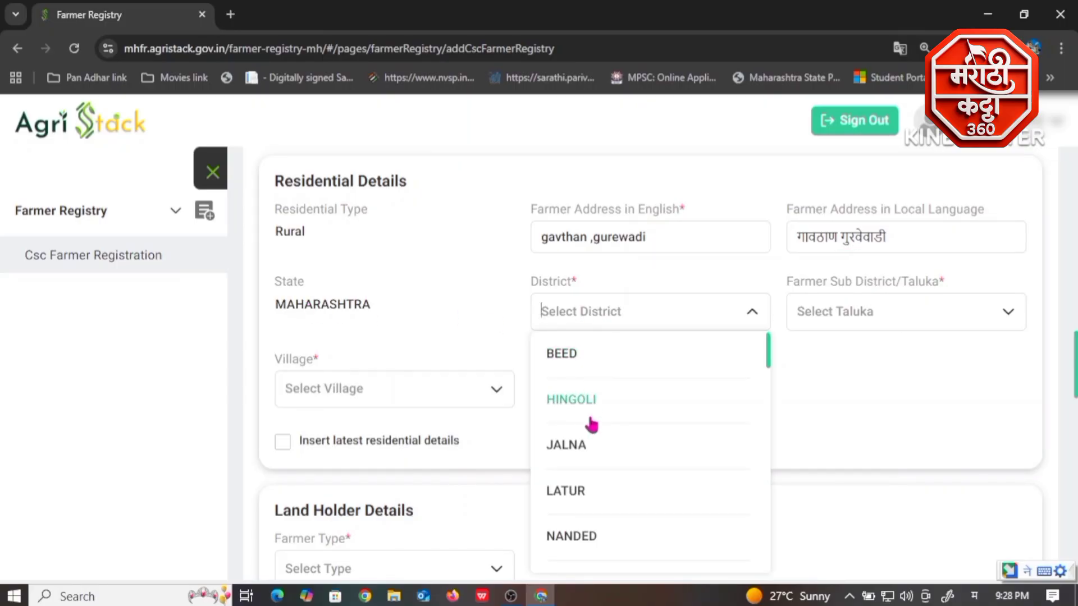
scroll(592, 432, "down", 3)
scroll(596, 483, "down", 6)
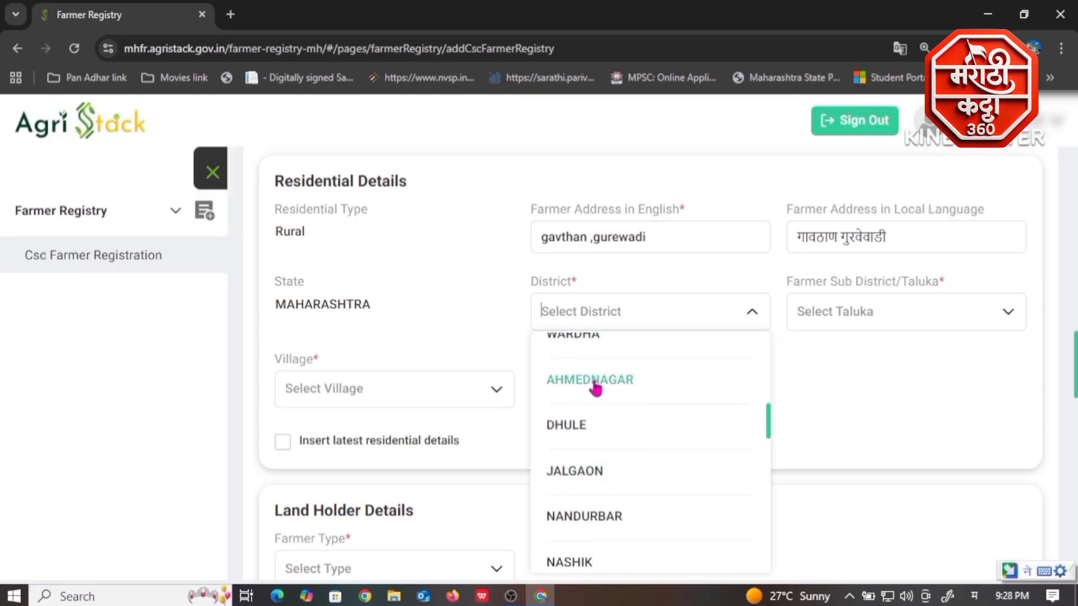
left_click(595, 387)
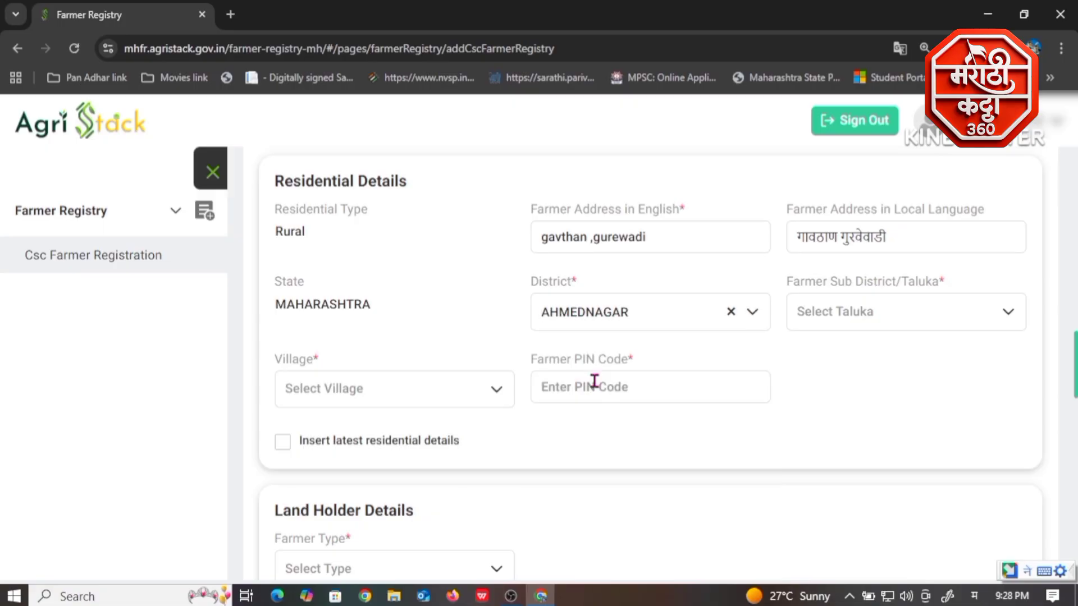
left_click(854, 315)
scroll(845, 469, "down", 2)
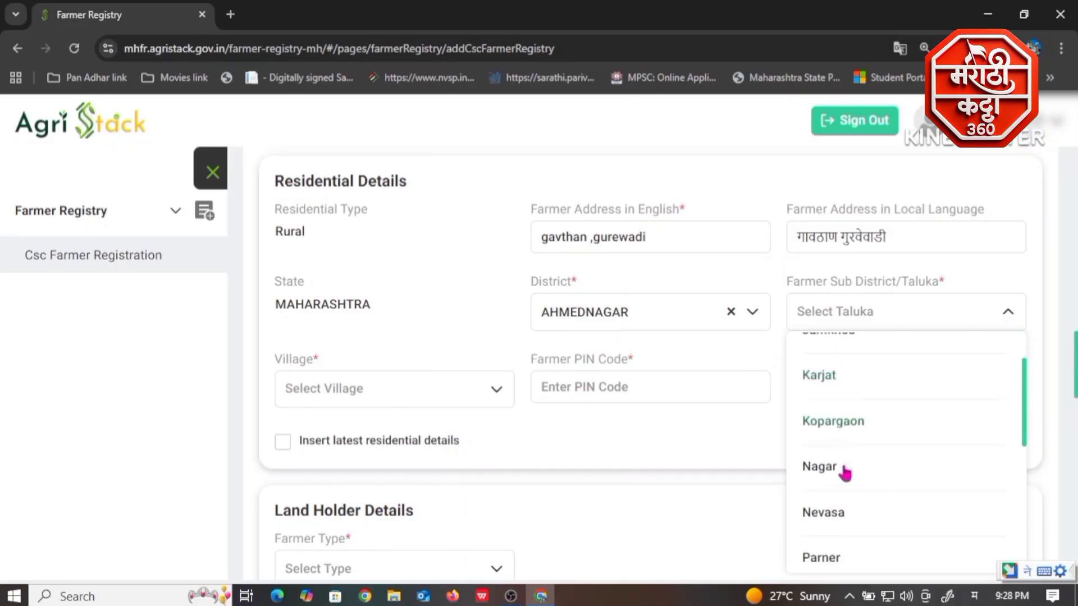
scroll(845, 474, "down", 2)
left_click(841, 476)
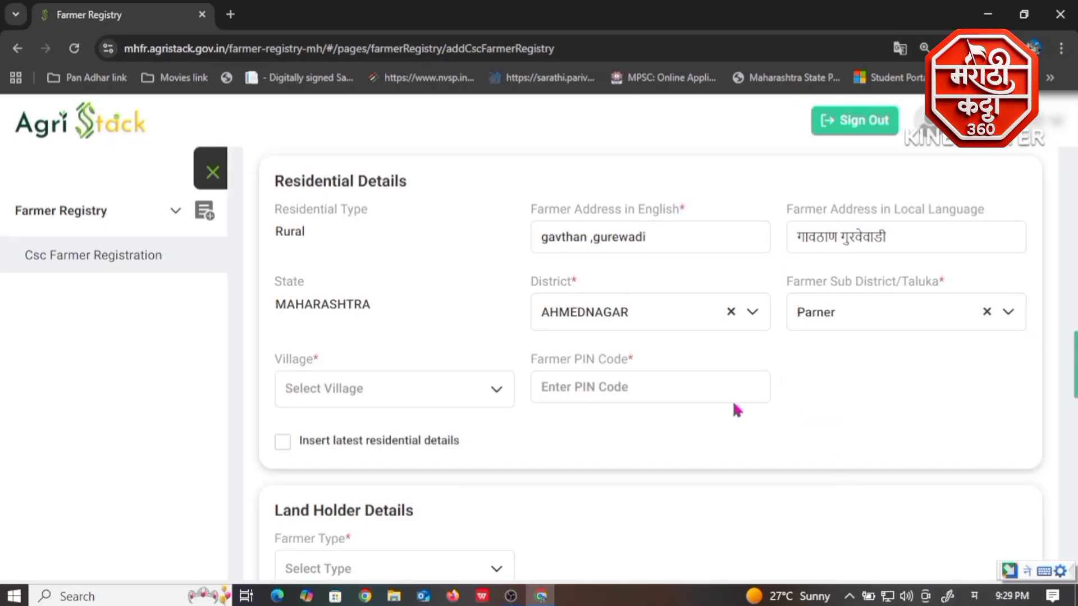
Step: Set the village in the residential details to Mhasobacha Zap
left_click(350, 389)
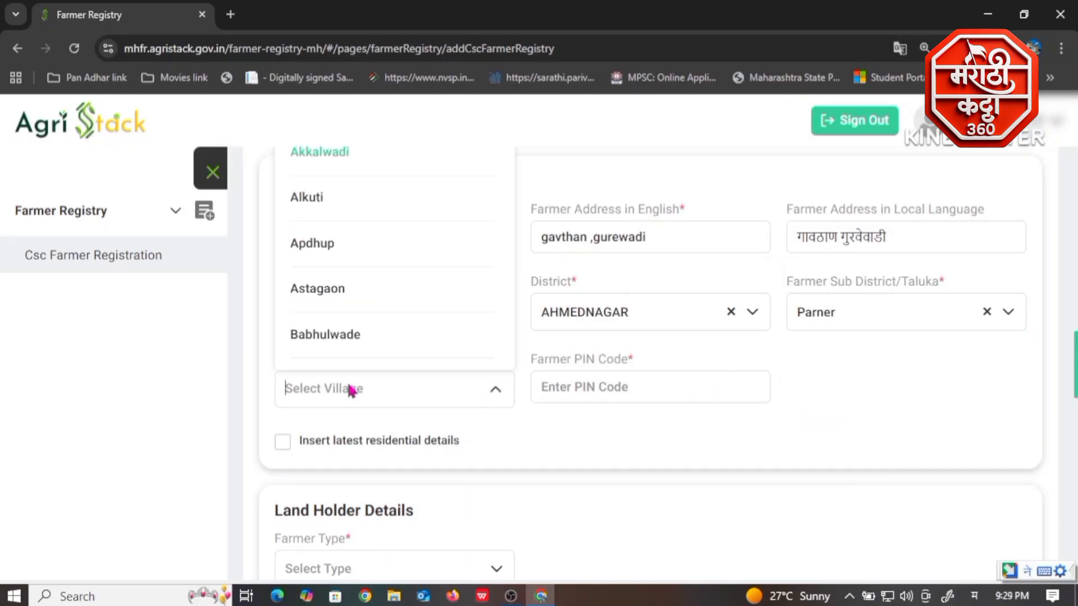
scroll(350, 306, "down", 10)
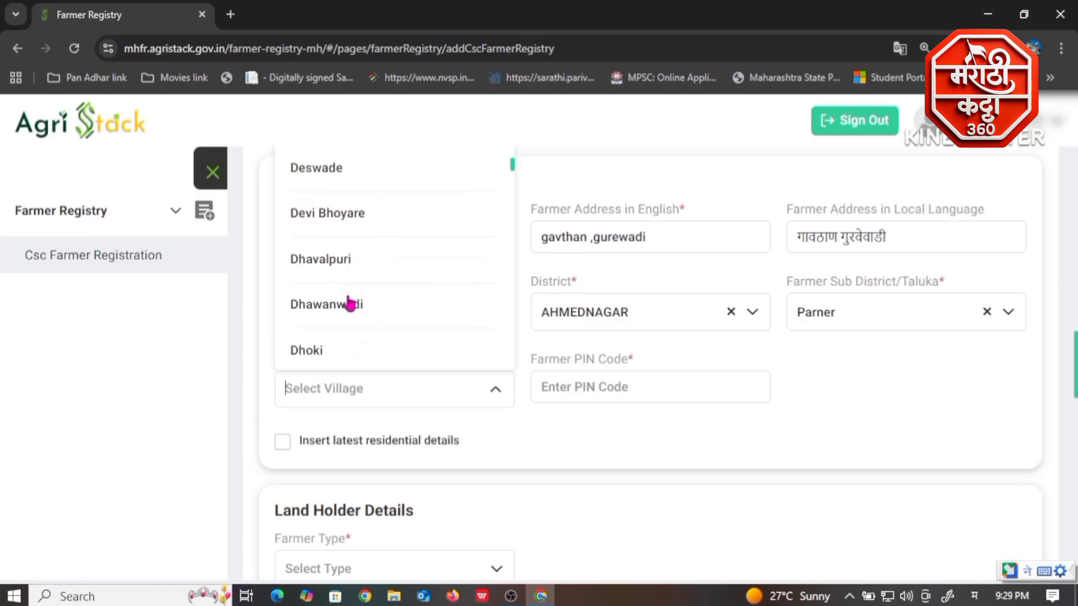
scroll(349, 304, "down", 8)
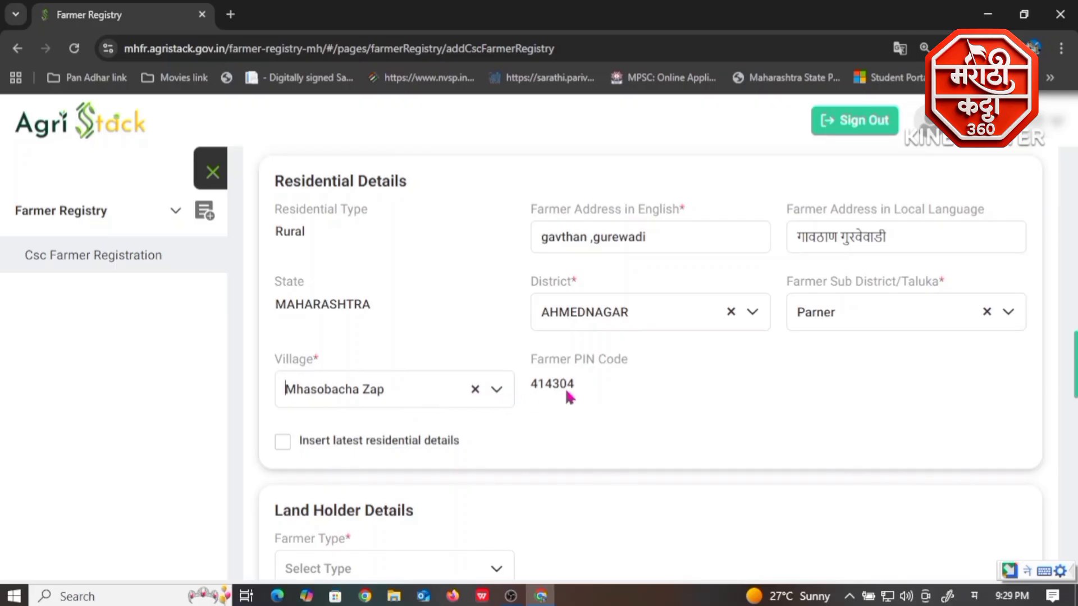
Step: Set the farmer type in the land holder details to Owner
scroll(571, 387, "down", 3)
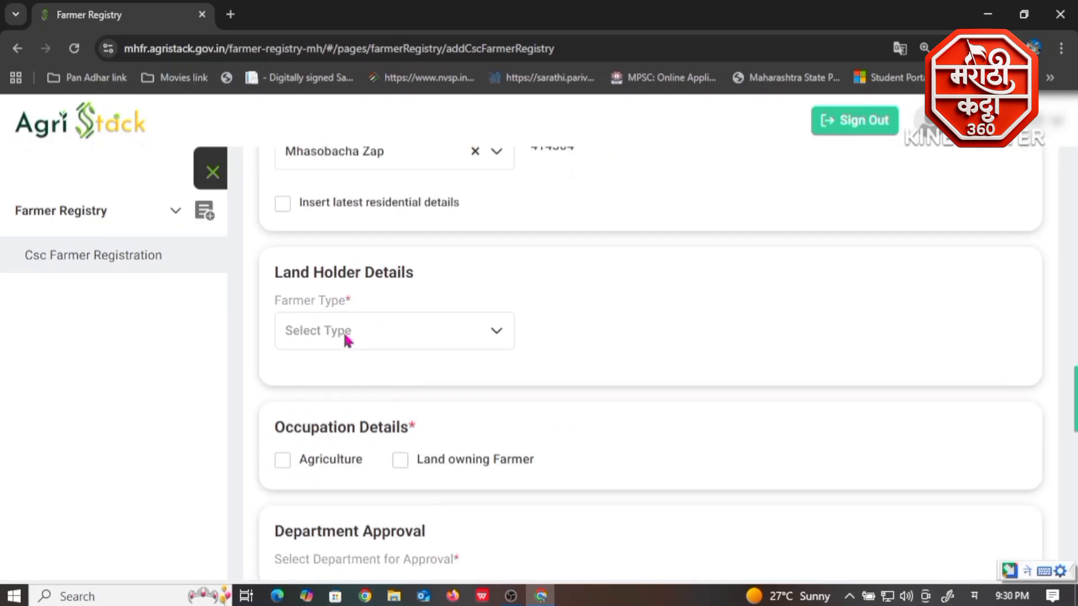
left_click(352, 332)
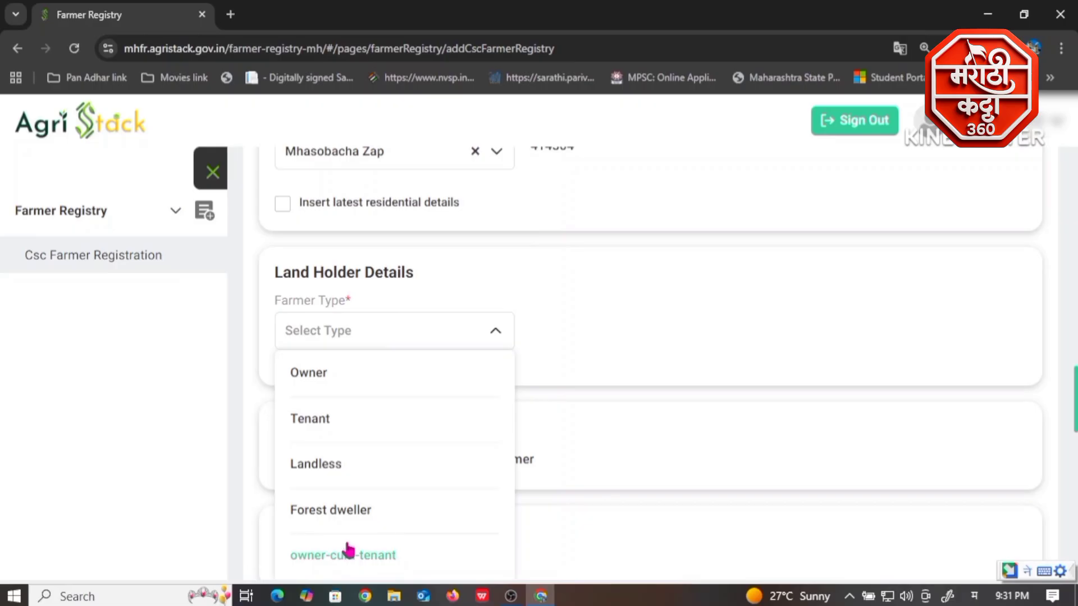
left_click(310, 375)
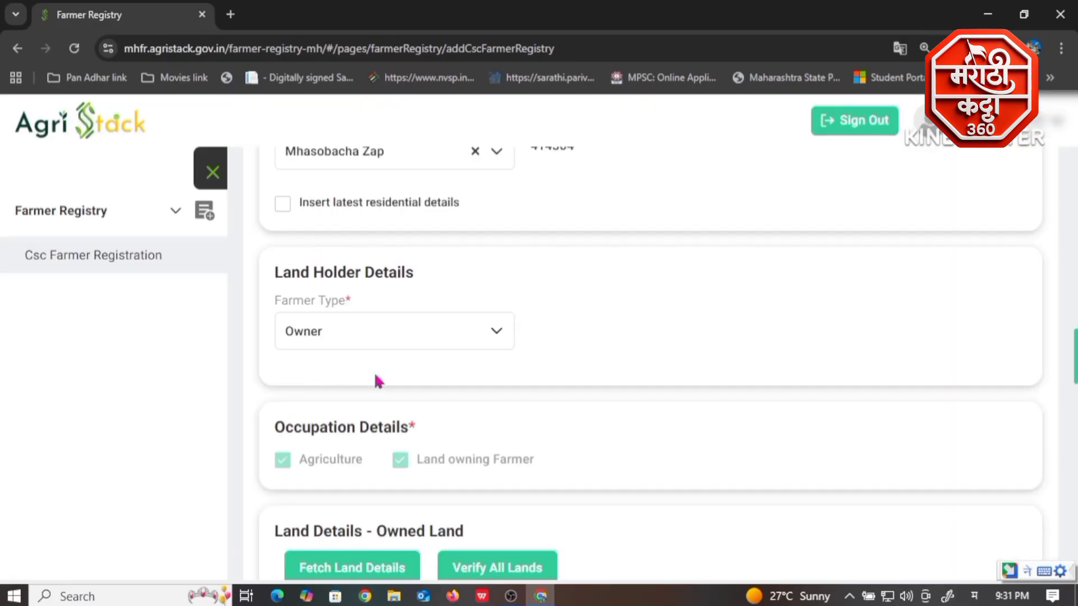
Step: Start fetching the owned land details, with AHMEDNAGAR as the district and Parner as the sub-district/taluka
scroll(376, 381, "down", 4)
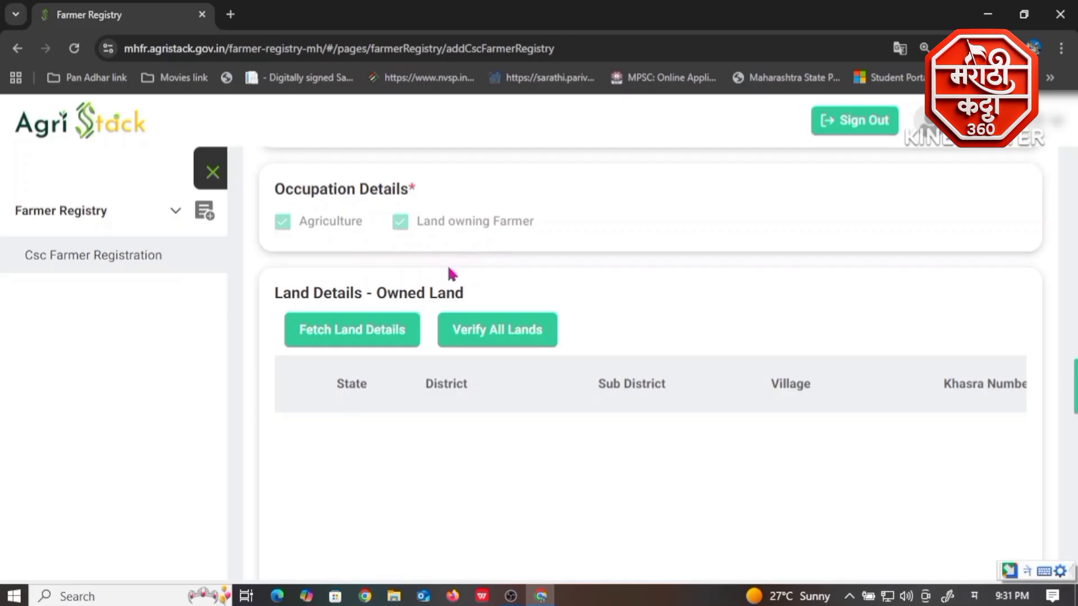
scroll(370, 334, "down", 1)
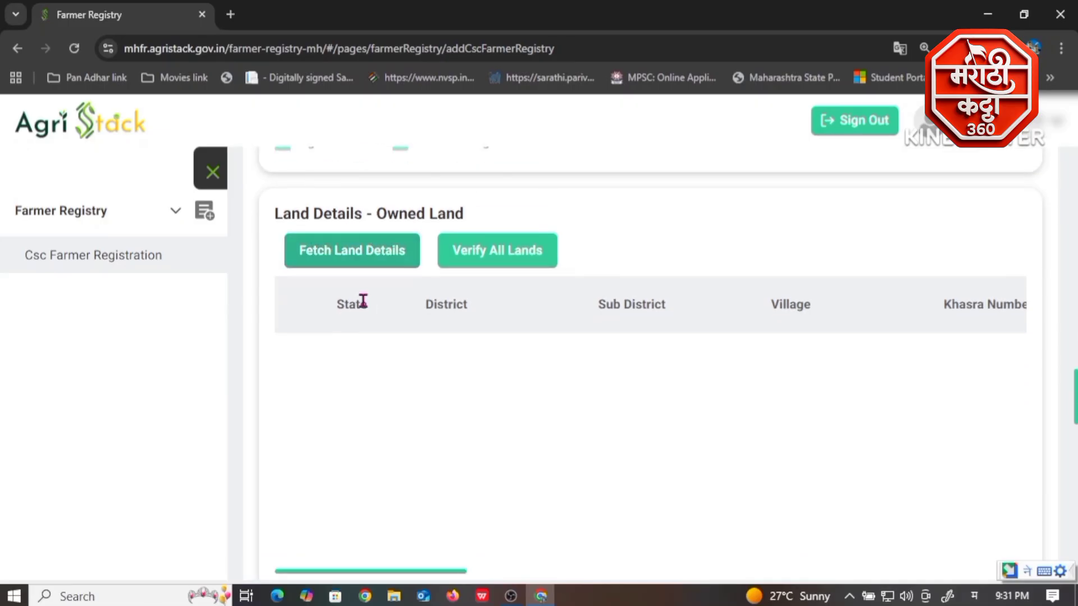
left_click(363, 259)
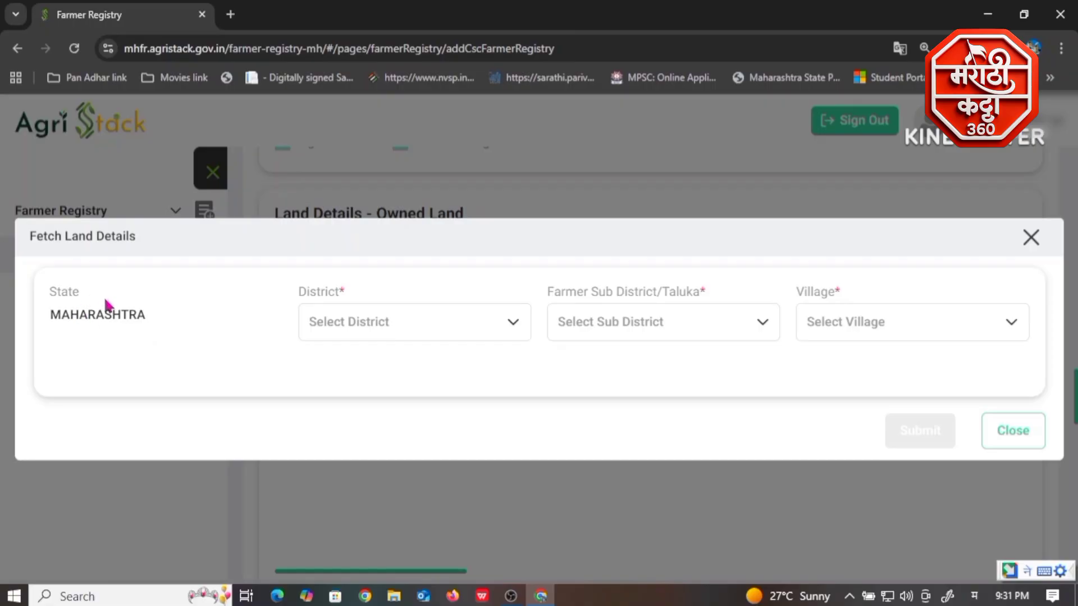
left_click(337, 323)
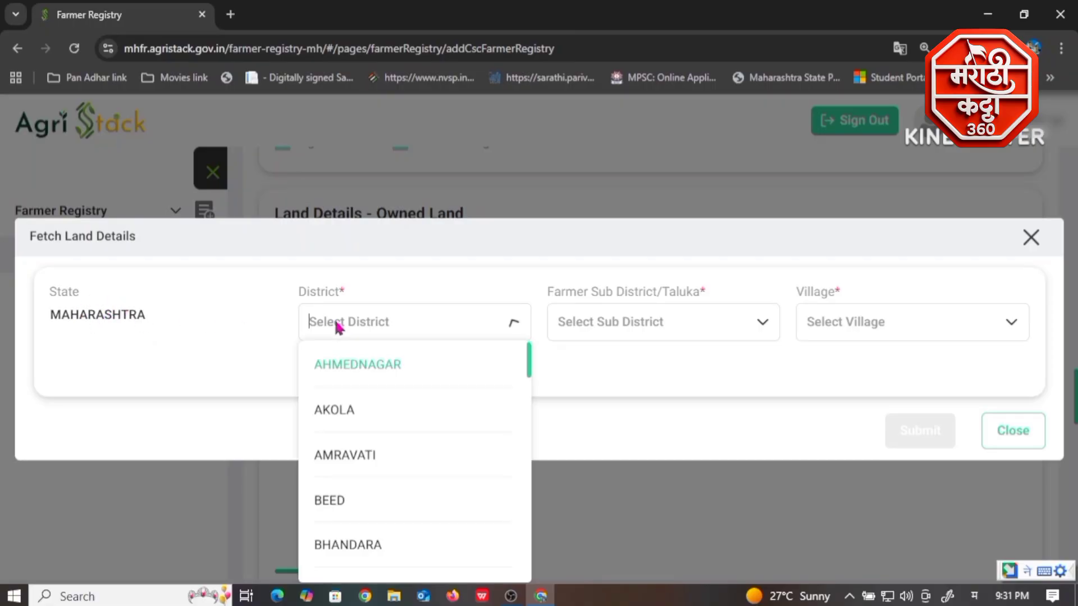
left_click(353, 365)
left_click(617, 326)
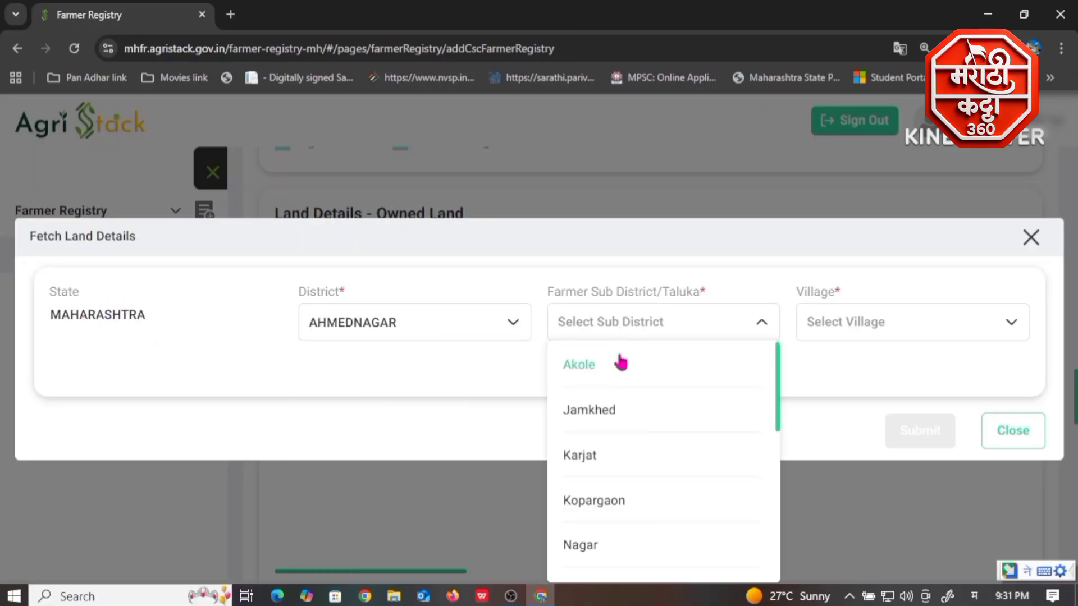
scroll(608, 466, "down", 1)
scroll(607, 470, "down", 3)
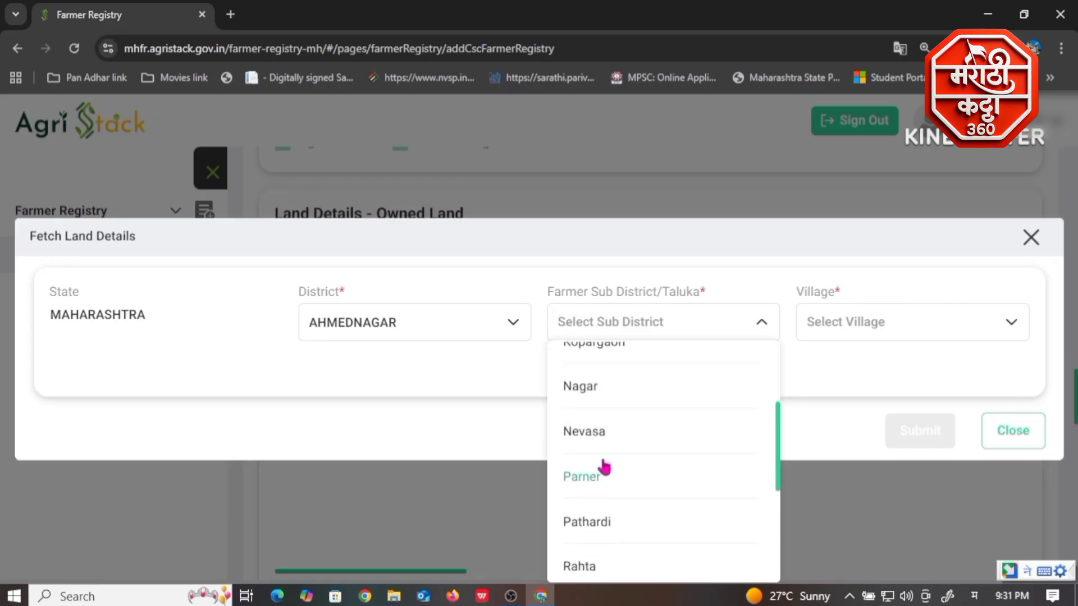
left_click(601, 480)
Step: Set the village for the land details lookup to Mhasobacha Zap-558269
left_click(856, 324)
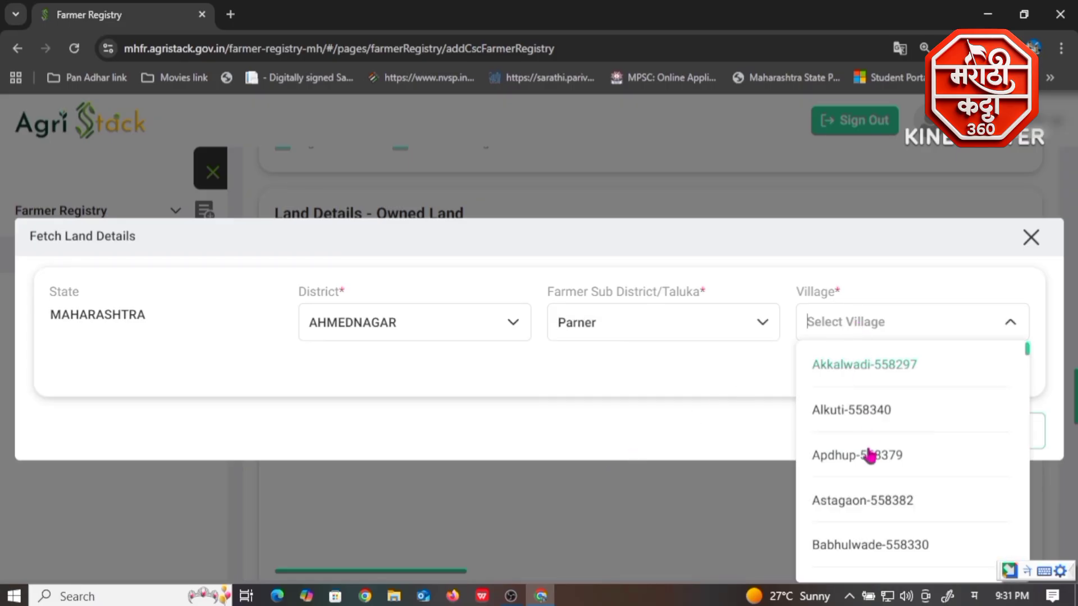
scroll(869, 456, "down", 3)
scroll(868, 457, "down", 15)
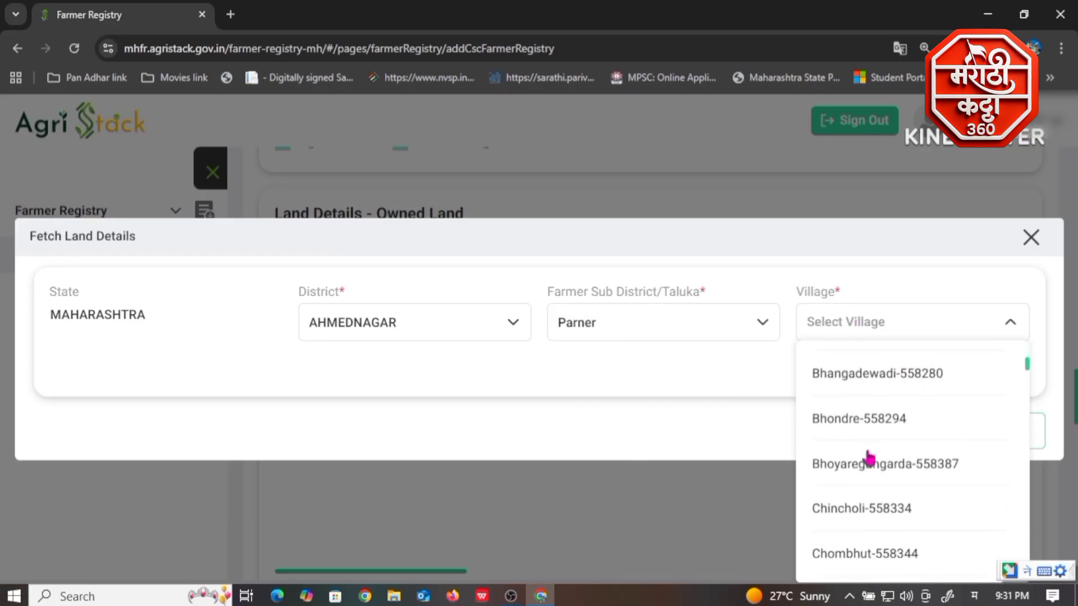
scroll(868, 457, "down", 20)
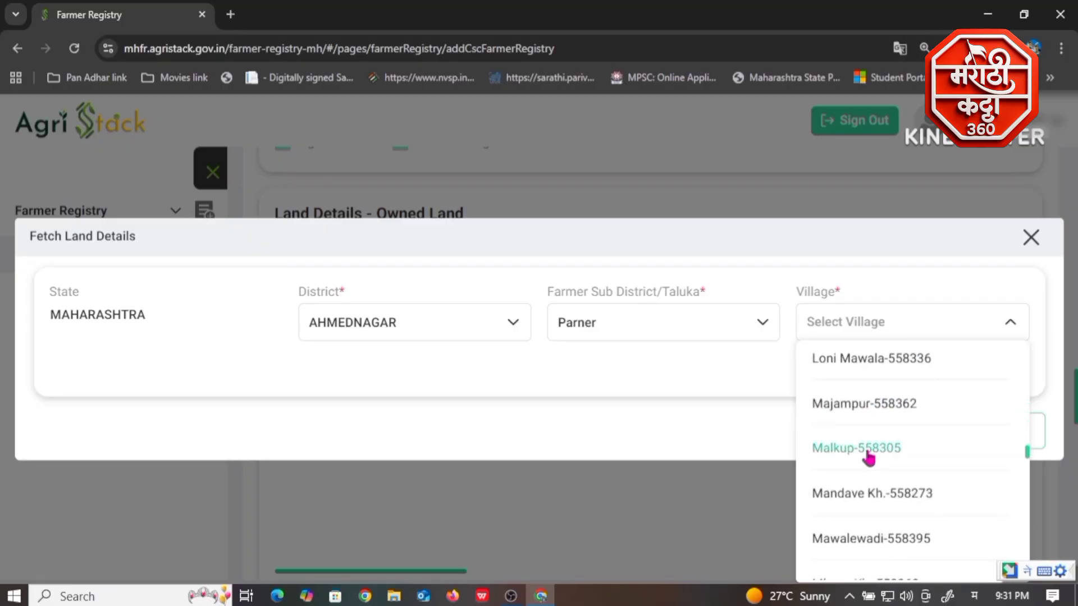
scroll(872, 468, "down", 5)
scroll(872, 466, "down", 15)
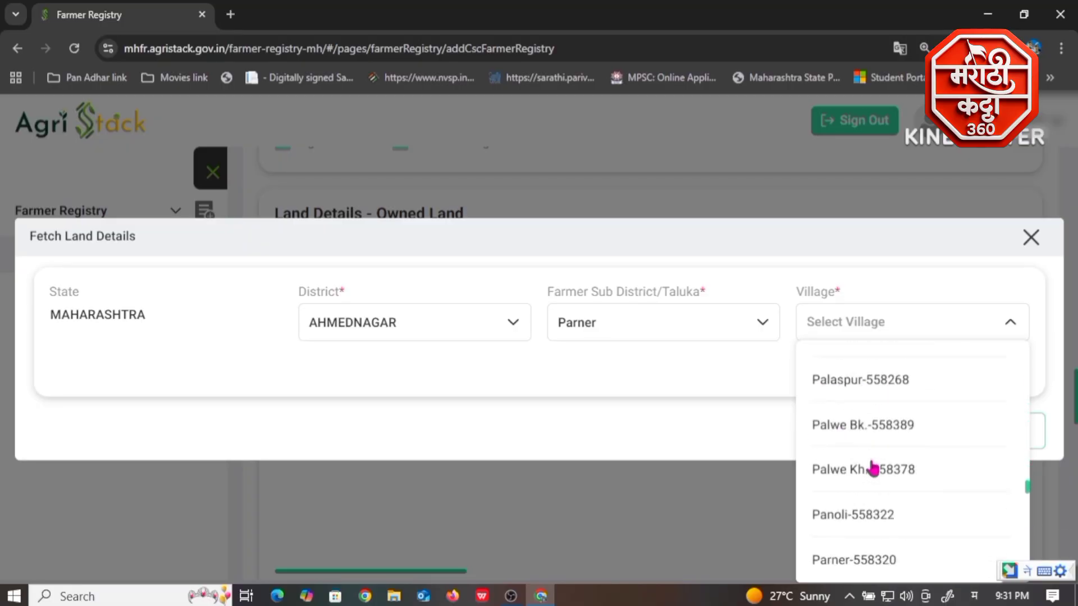
scroll(873, 468, "down", 5)
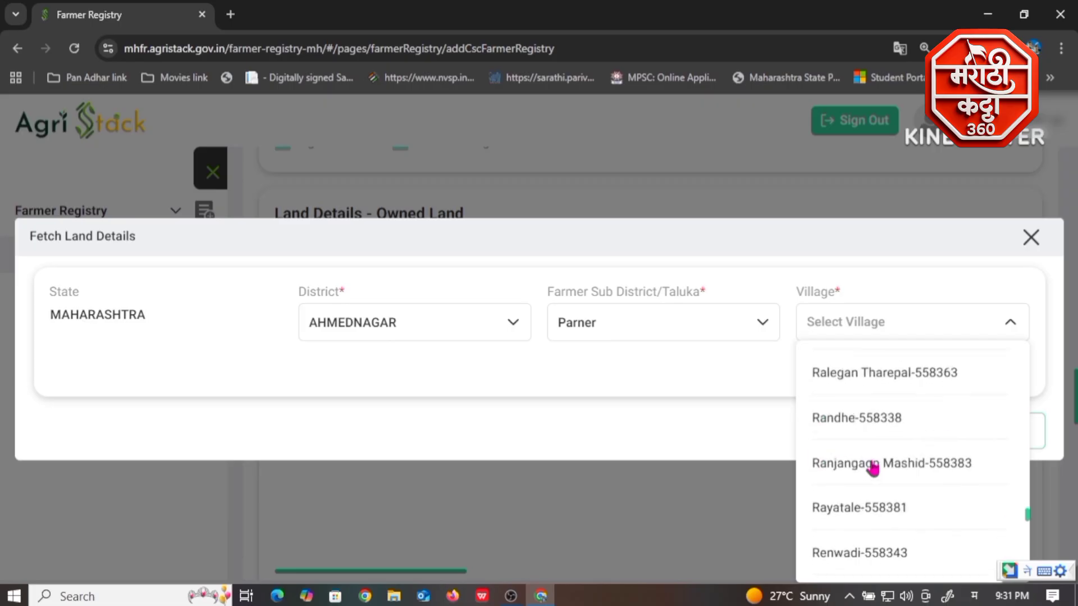
scroll(873, 469, "up", 12)
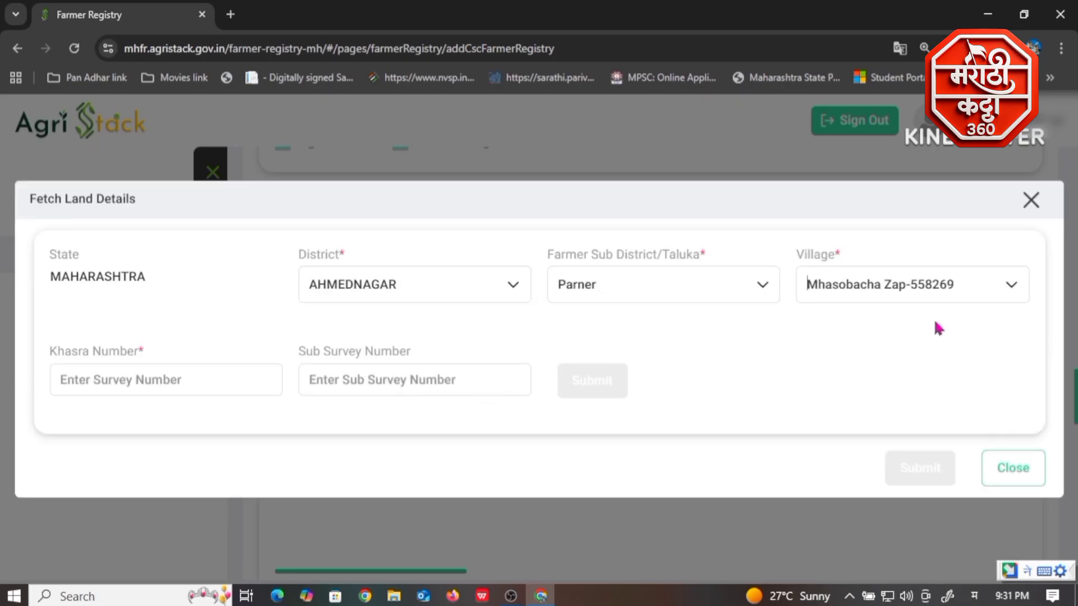
Step: Submit the land's khasra number and select the farmer's entry as the owner and identifier name
left_click(131, 382)
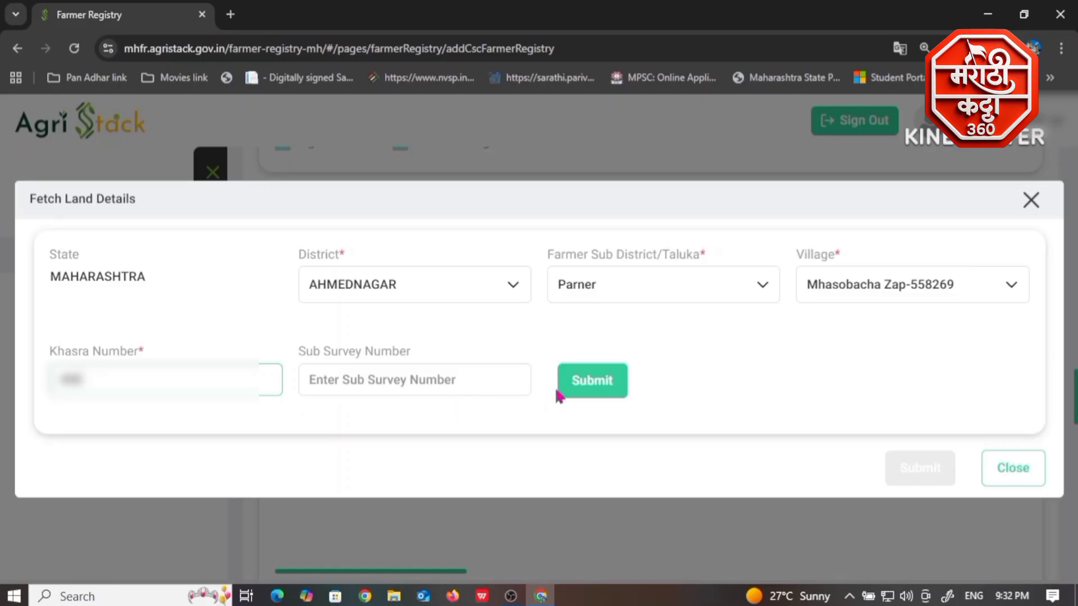
left_click(578, 393)
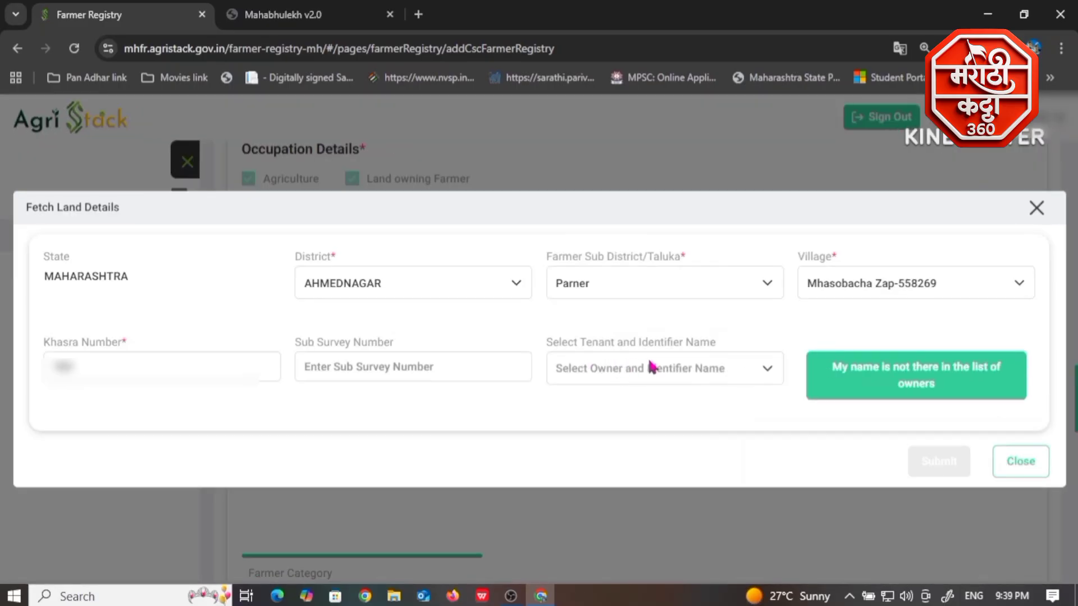
left_click(654, 368)
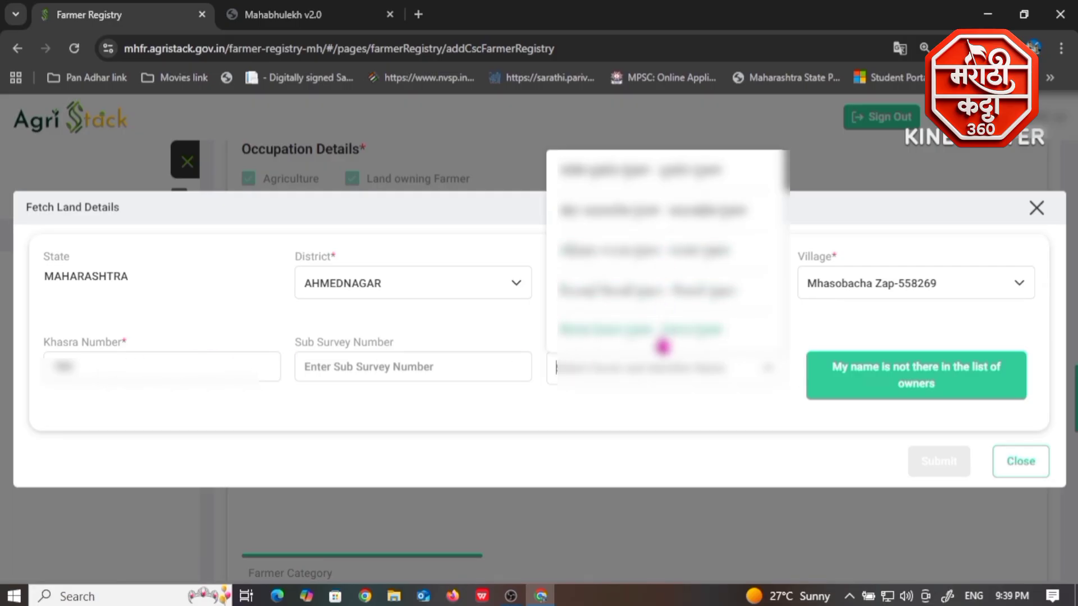
left_click(622, 266)
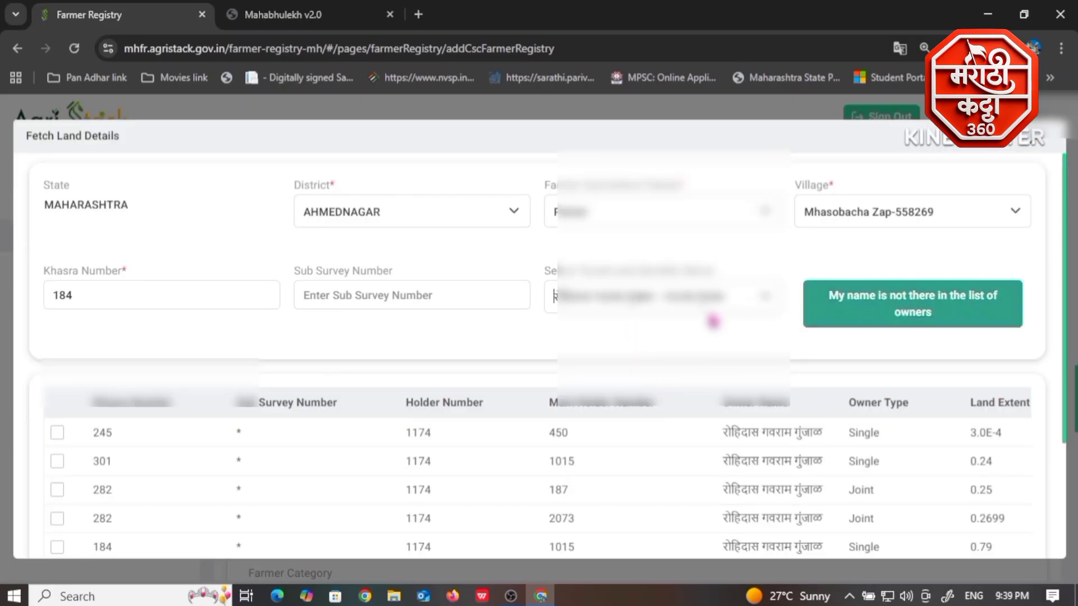
Step: Select all five land records found for the owner and submit them to the registration form
scroll(393, 348, "down", 3)
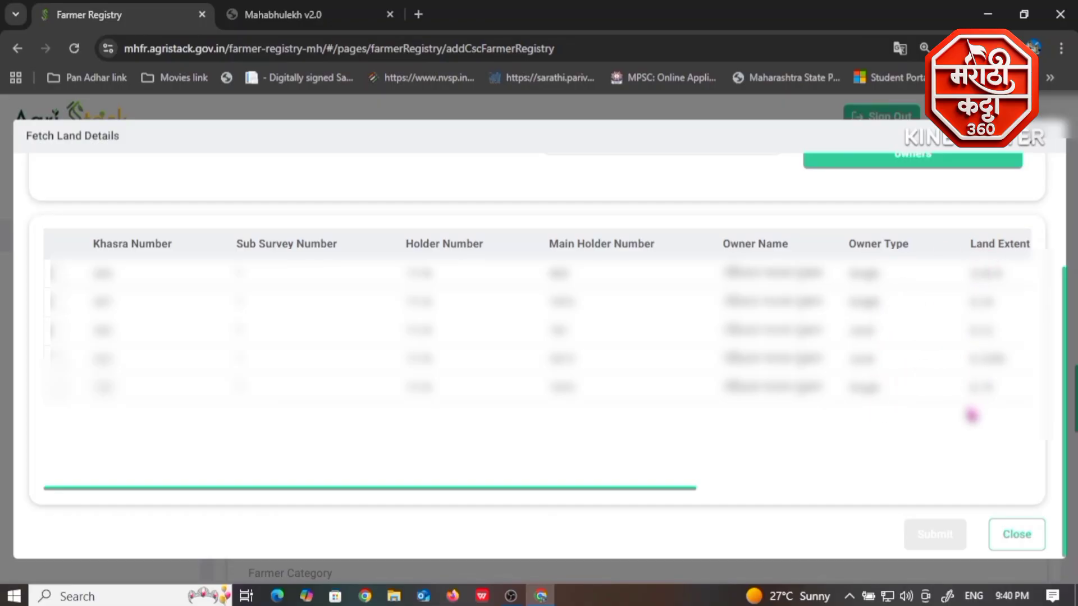
left_click_drag(682, 492, 1009, 471)
left_click_drag(943, 476, 534, 474)
left_click(60, 283)
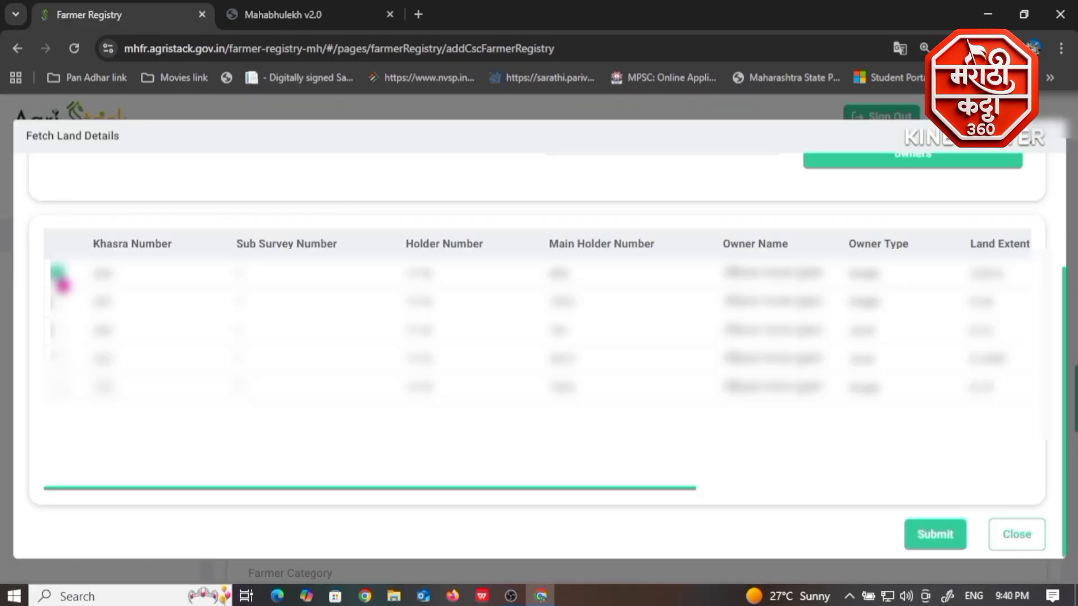
left_click(60, 302)
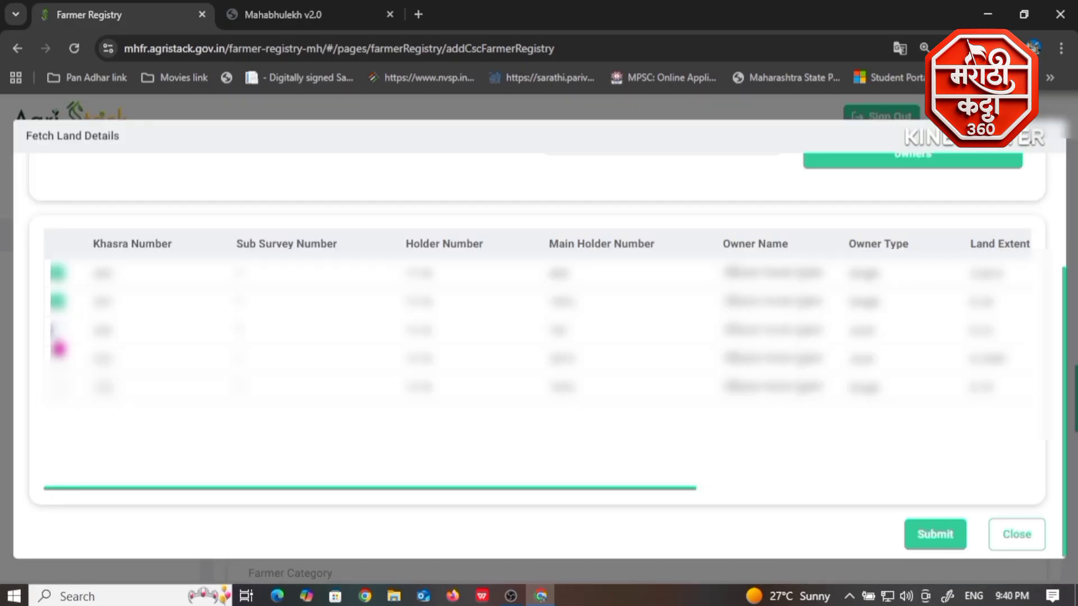
left_click(58, 330)
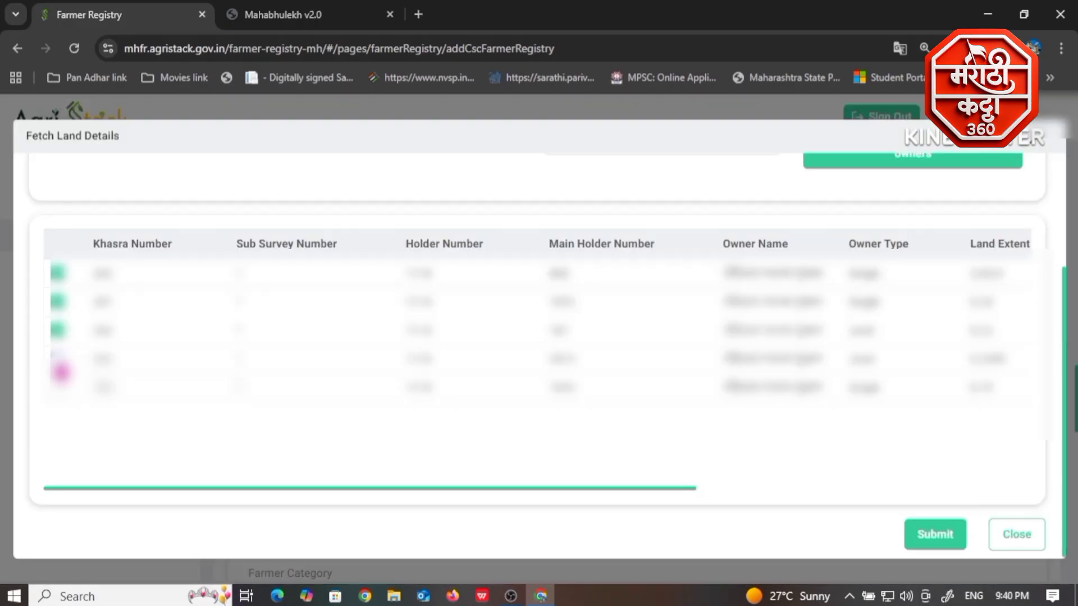
left_click(58, 358)
left_click(58, 387)
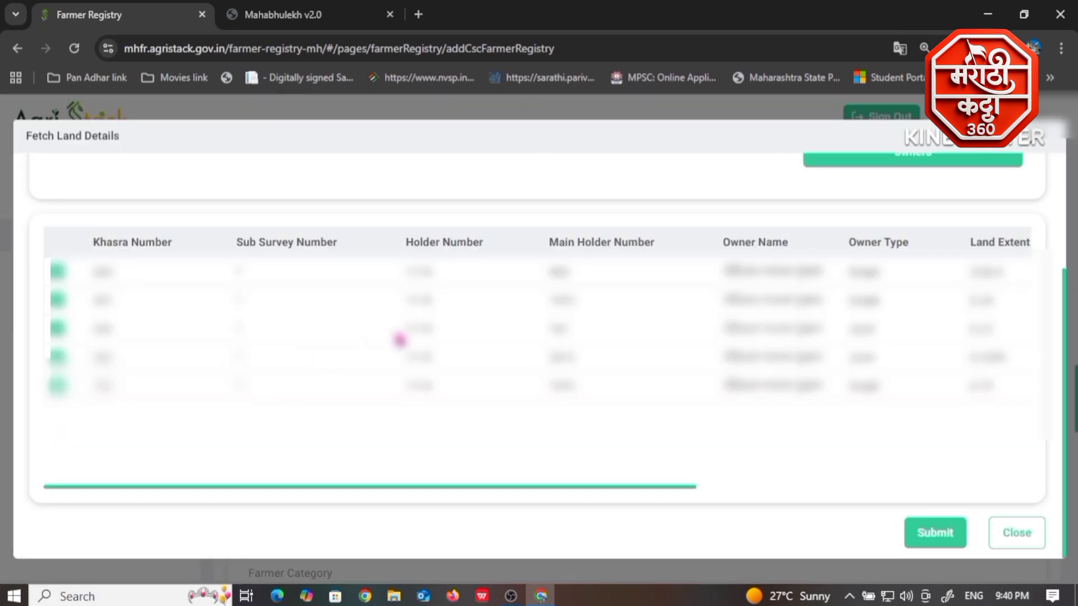
left_click(936, 534)
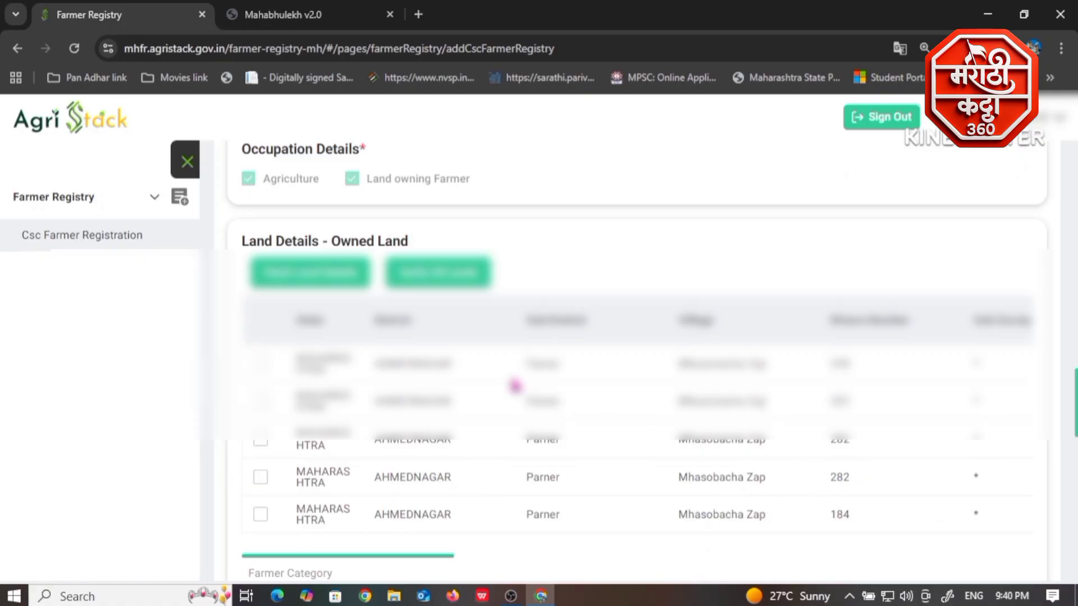
Step: Verify all the owned lands added to the land details
scroll(388, 320, "down", 1)
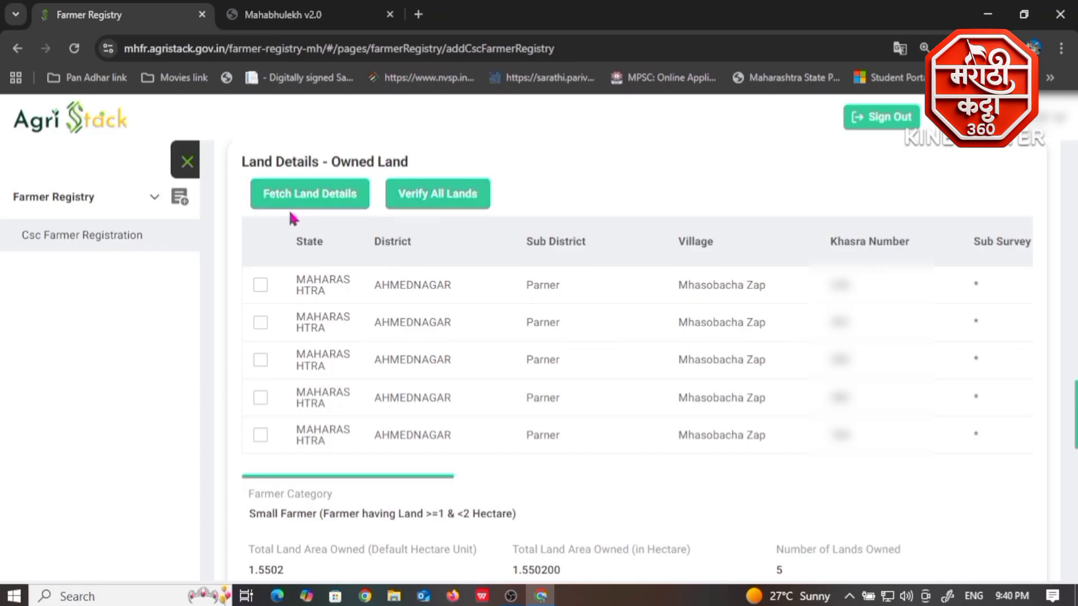
left_click(430, 203)
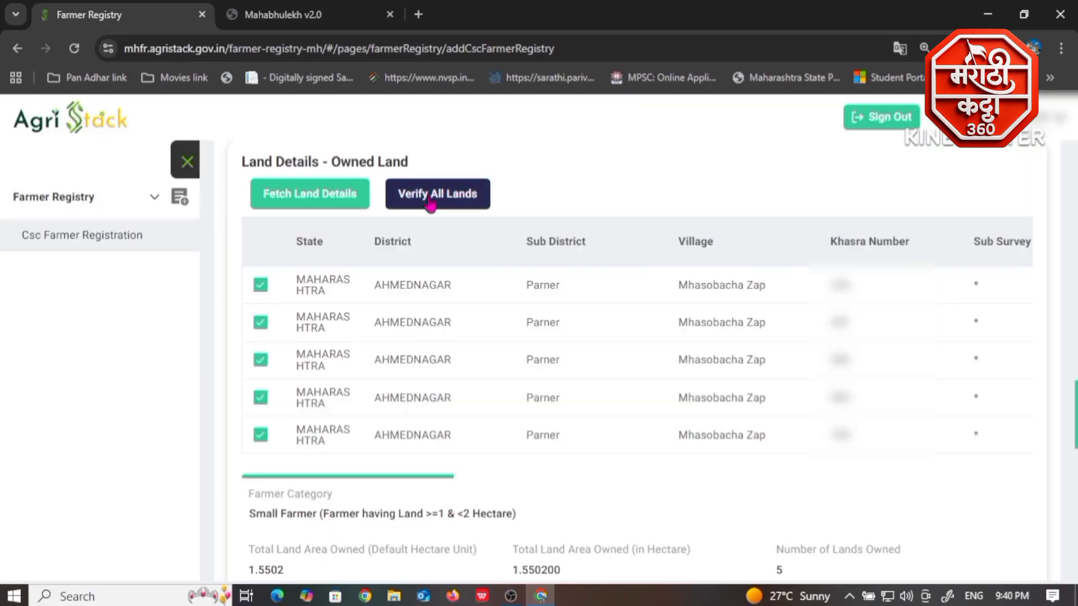
Step: Give the farmer's consent to share identity information and the Aadhaar number with the Central and State Governments
scroll(516, 351, "down", 3)
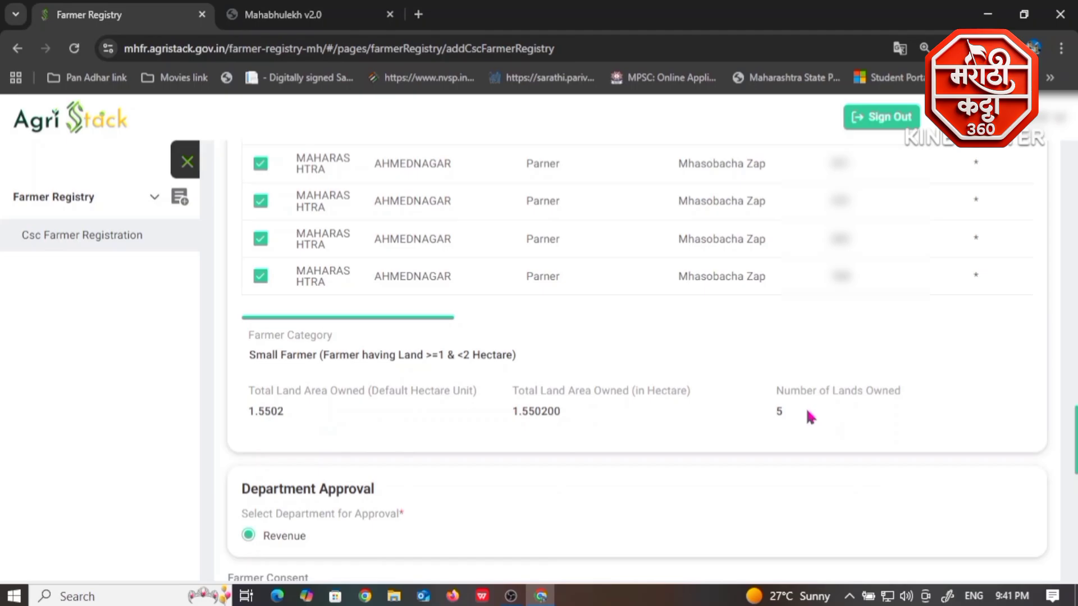
scroll(501, 386, "down", 3)
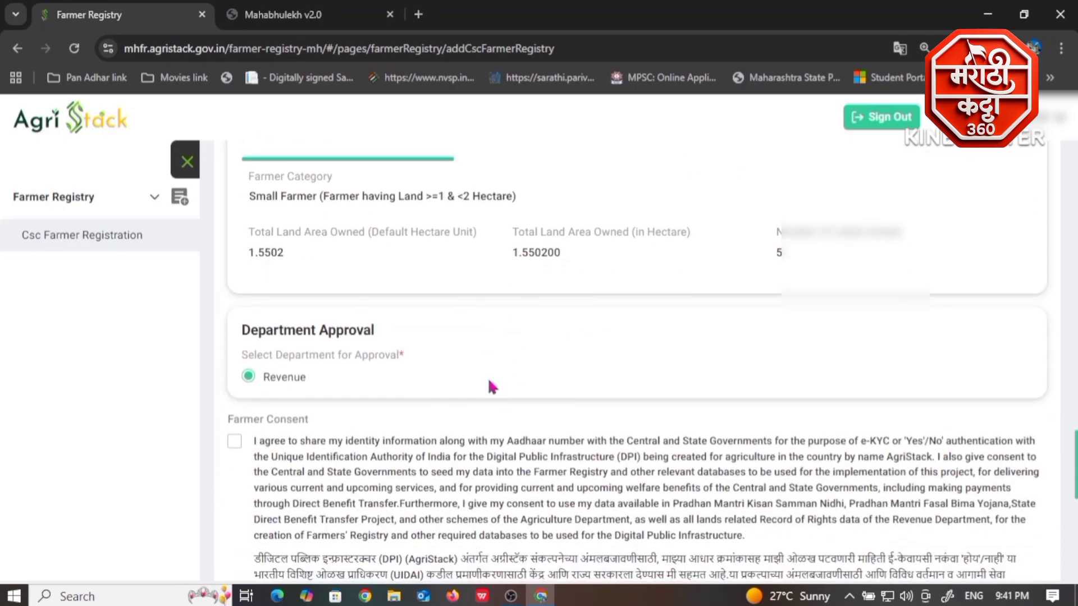
scroll(303, 348, "down", 1)
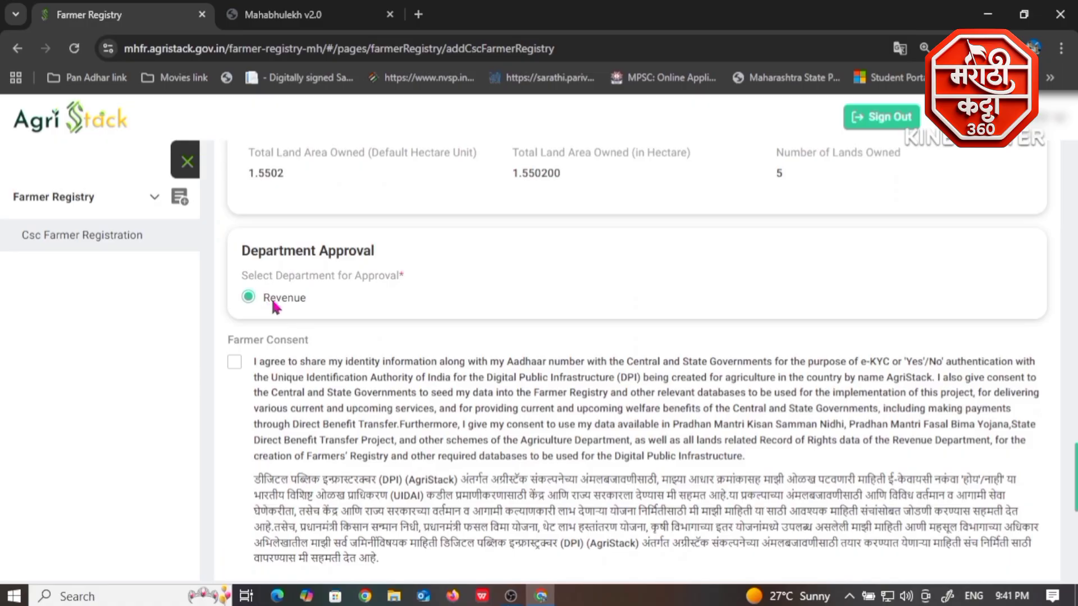
scroll(270, 300, "down", 1)
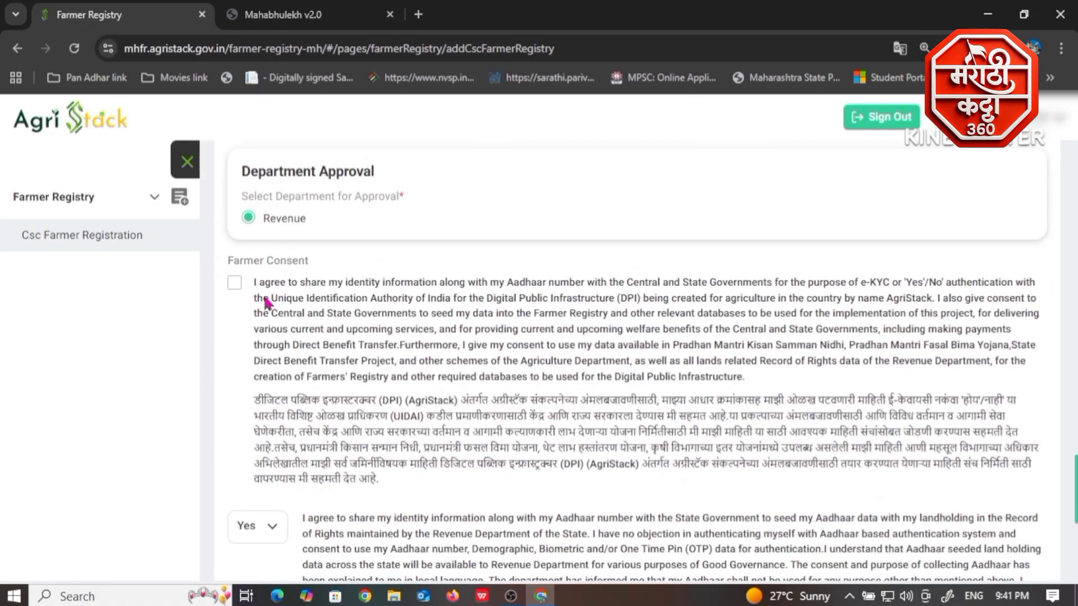
left_click(234, 283)
scroll(366, 293, "down", 2)
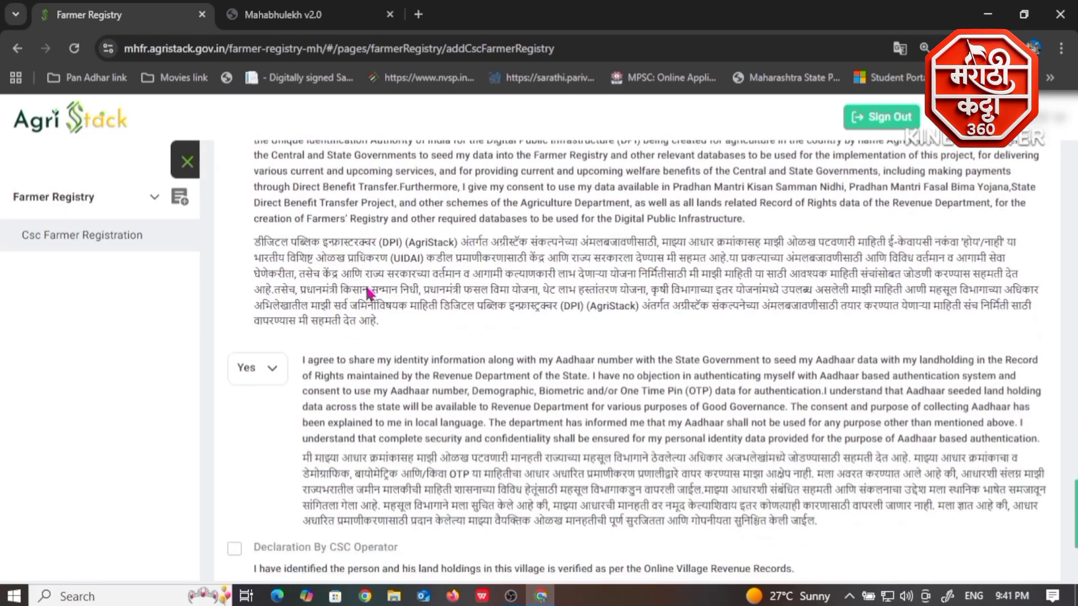
Step: Set the farmer's consent for seeding Aadhaar data with the landholding in the State's Record of Rights to Yes
scroll(368, 292, "down", 2)
left_click(273, 212)
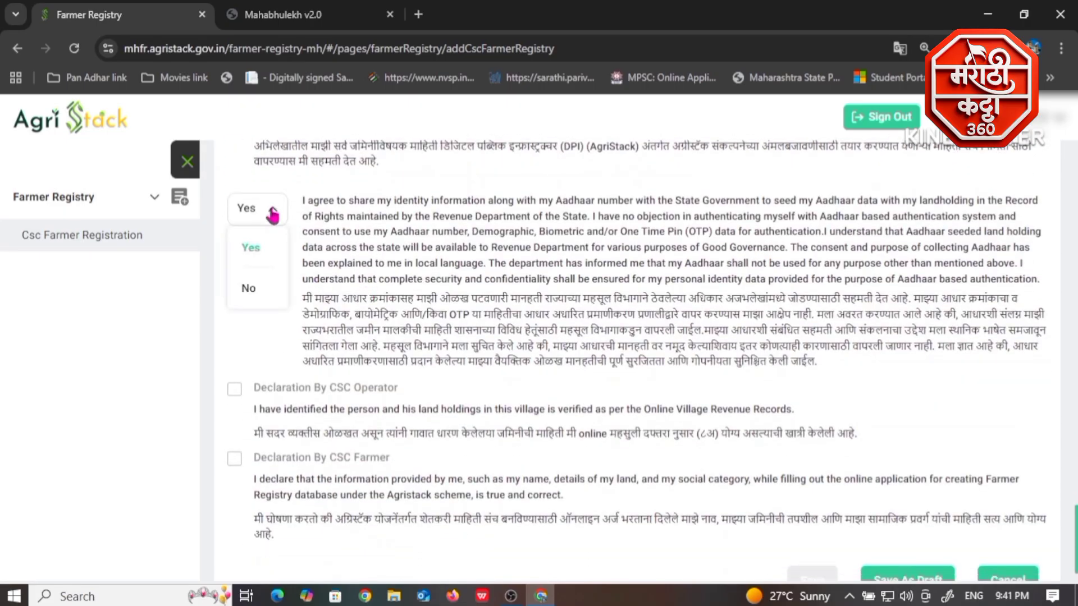
left_click(257, 252)
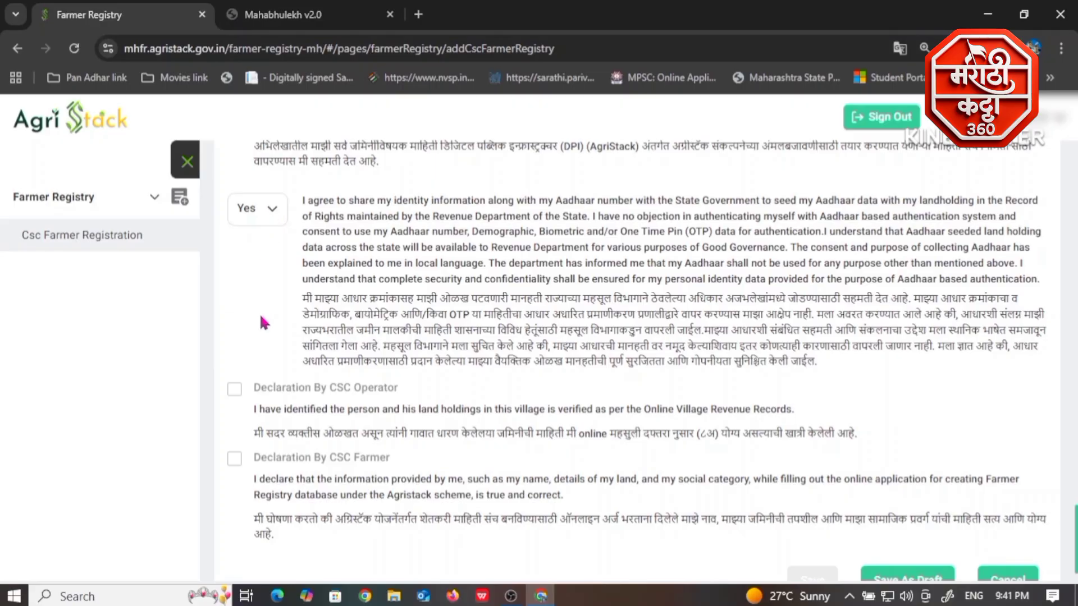
Step: Accept the declarations by the CSC operator and the CSC farmer and save the registration form
scroll(259, 321, "down", 1)
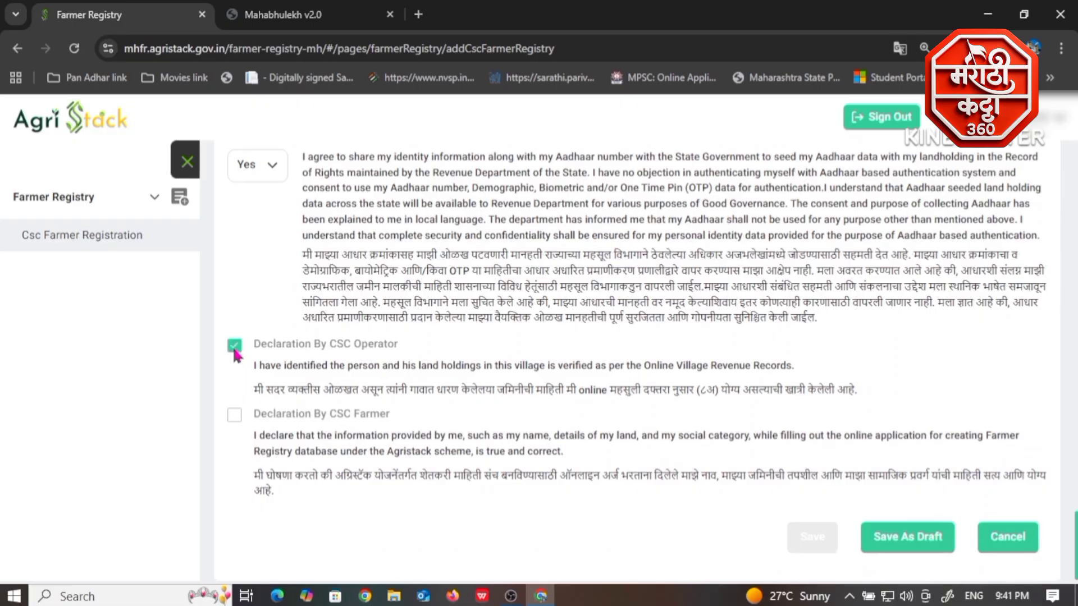
left_click(235, 416)
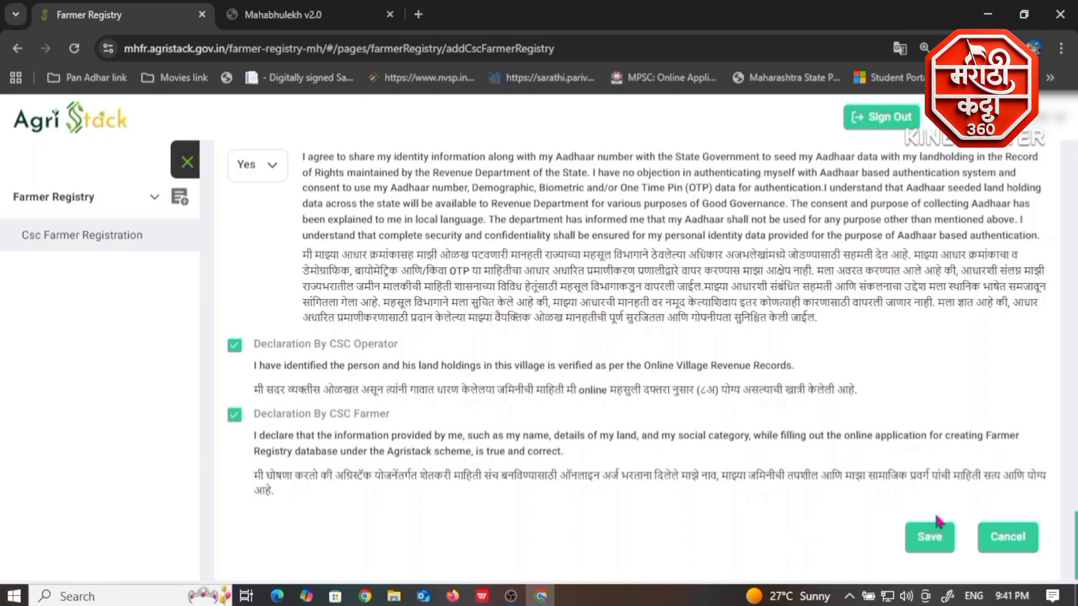
left_click(938, 540)
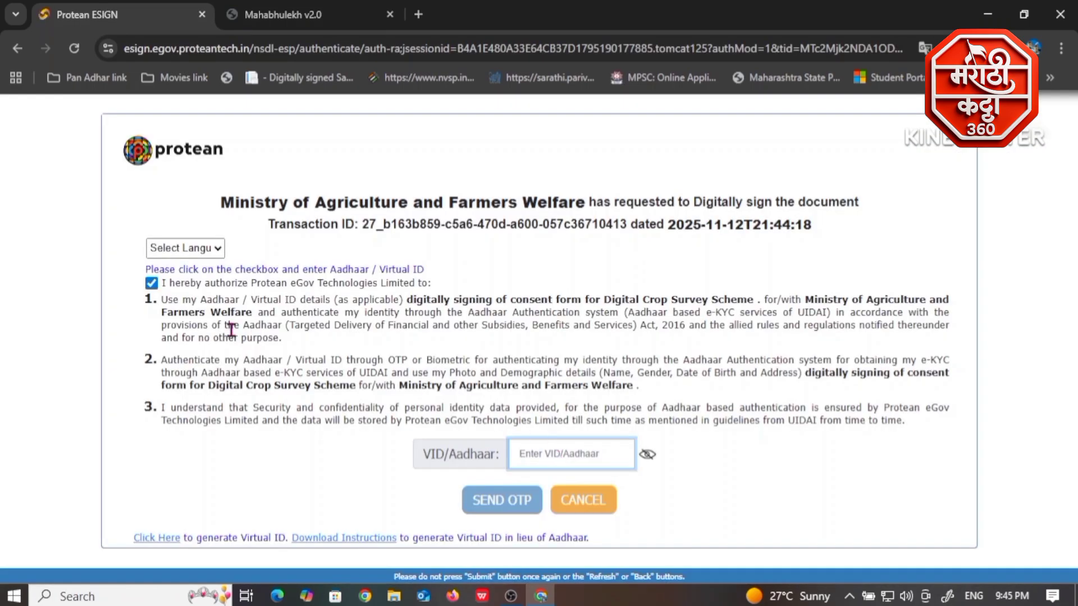
Step: Authorize the Protean digital signing, enter the farmer's Aadhaar number, and verify it with the OTP sent to the mobile
left_click(153, 284)
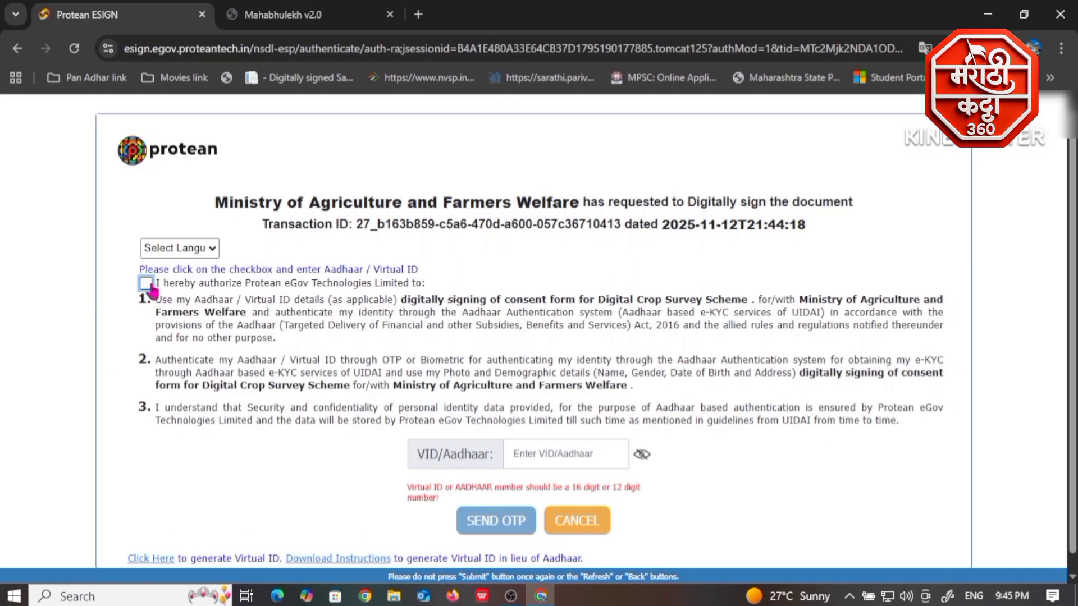
left_click(148, 286)
left_click(550, 456)
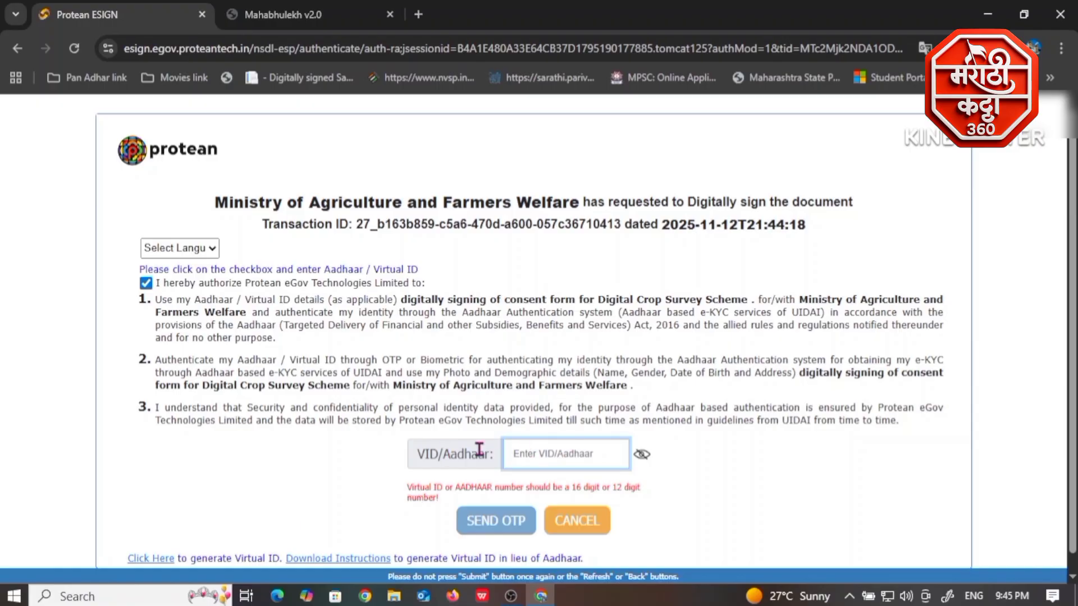
left_click(492, 525)
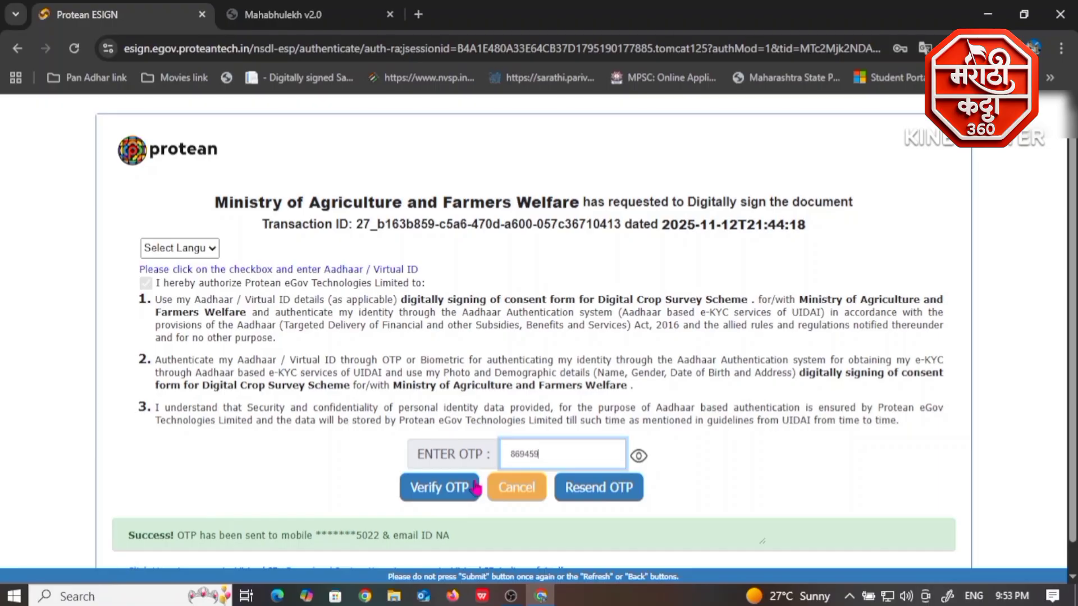
left_click(454, 493)
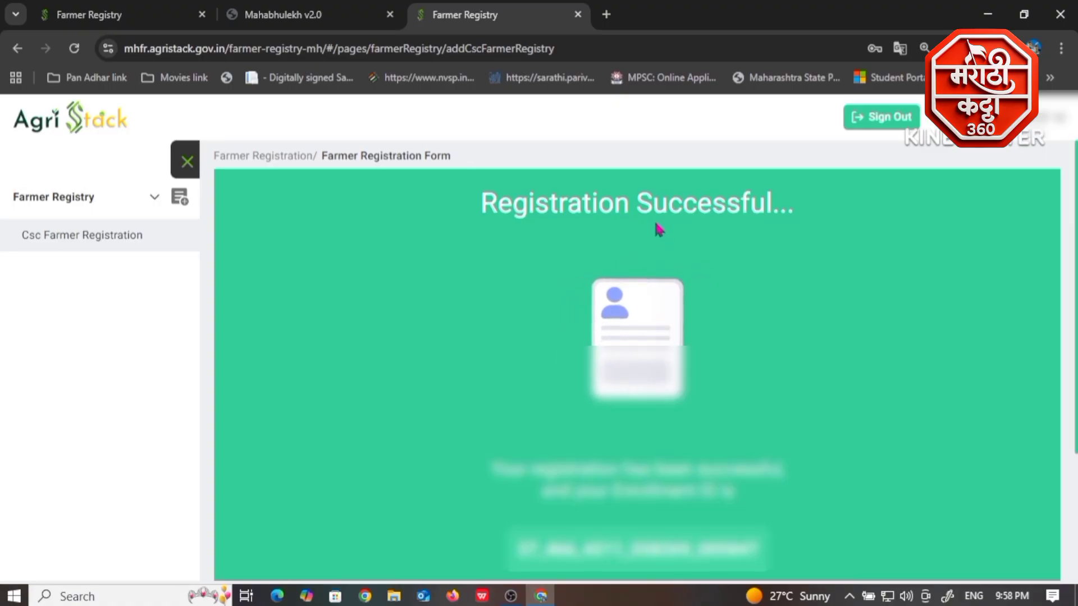
Step: Download the farmer's enrollment details and save all pages as a PDF
scroll(659, 229, "down", 3)
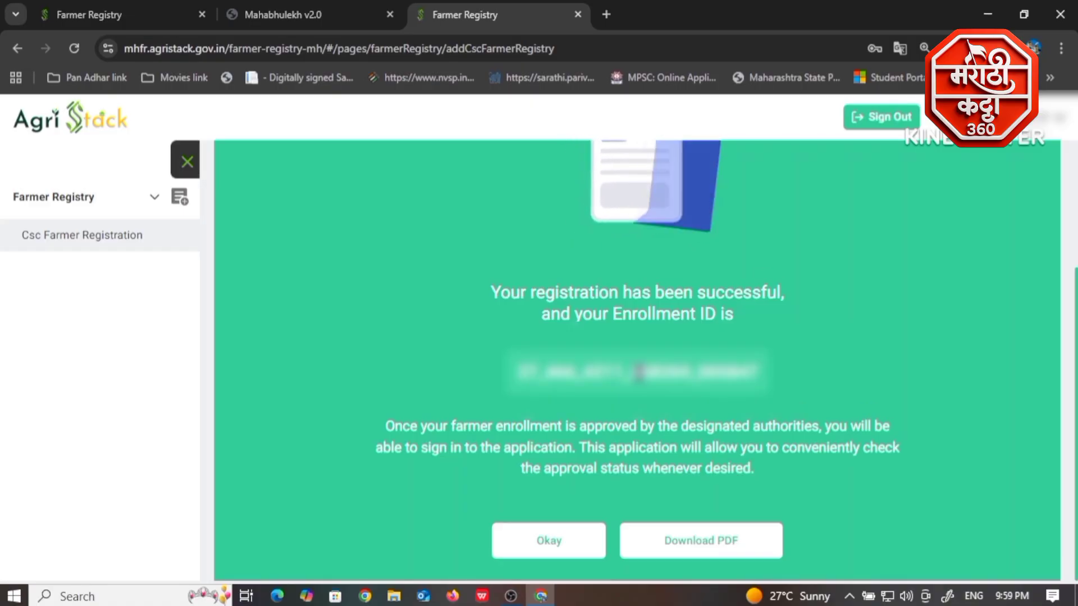
left_click(644, 541)
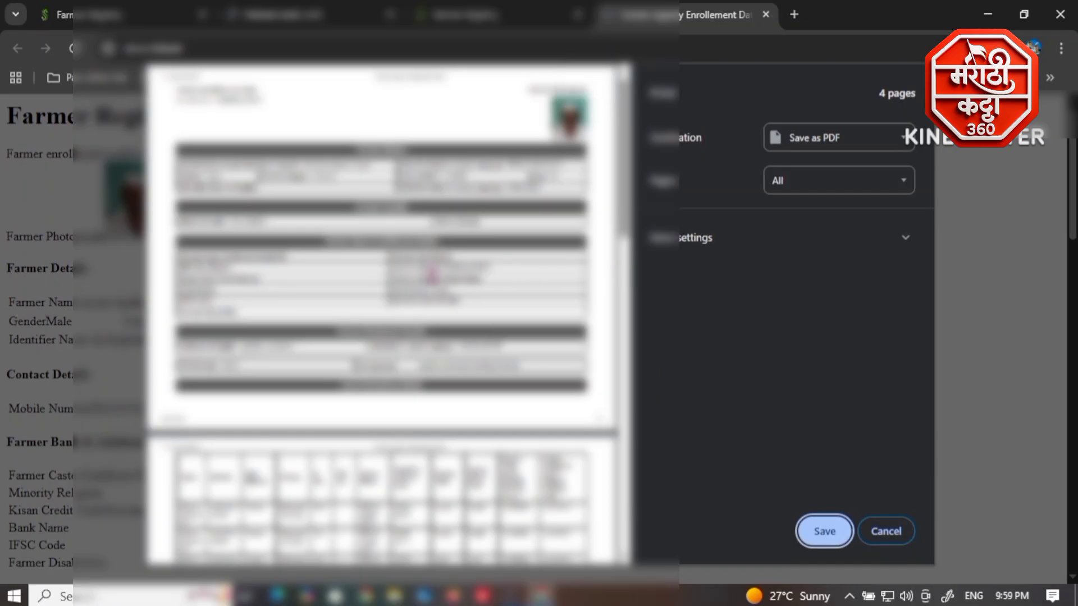
left_click(826, 533)
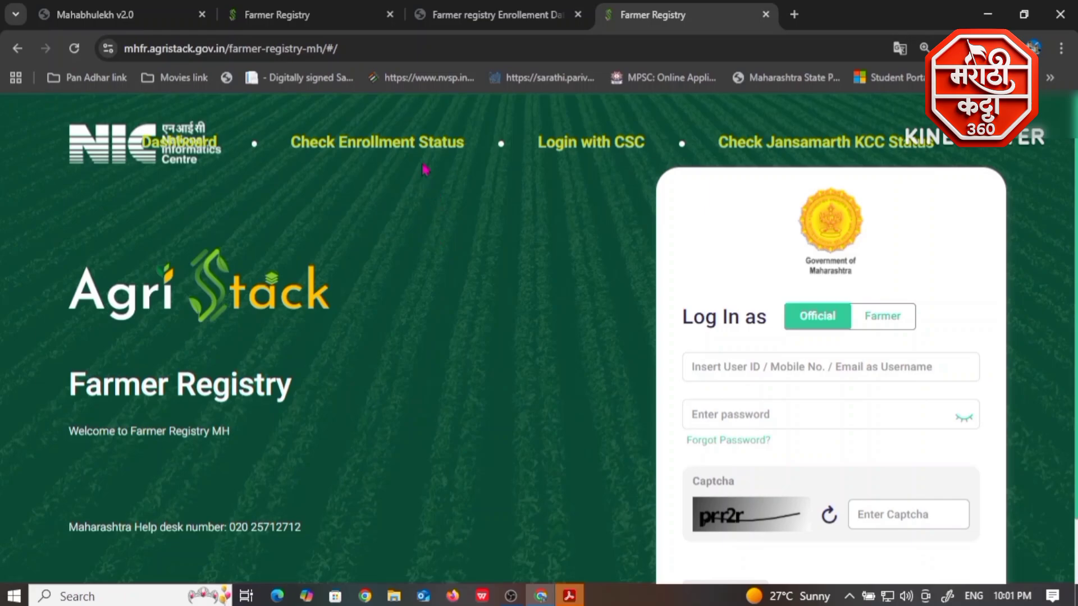
Step: Open the enrollment status check from the Farmer Registry home page
left_click(387, 47)
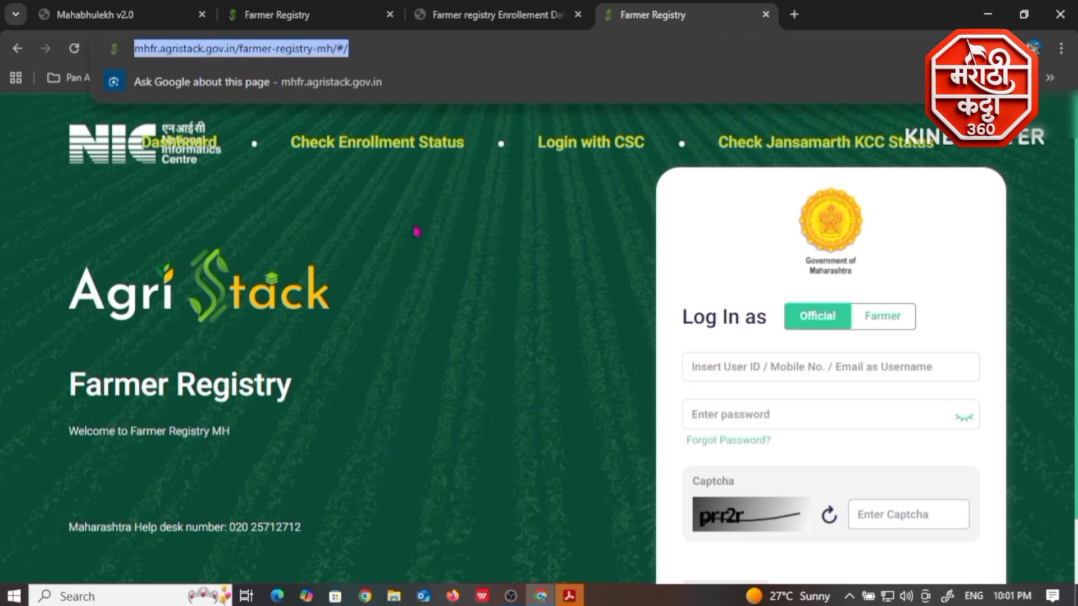
left_click(391, 205)
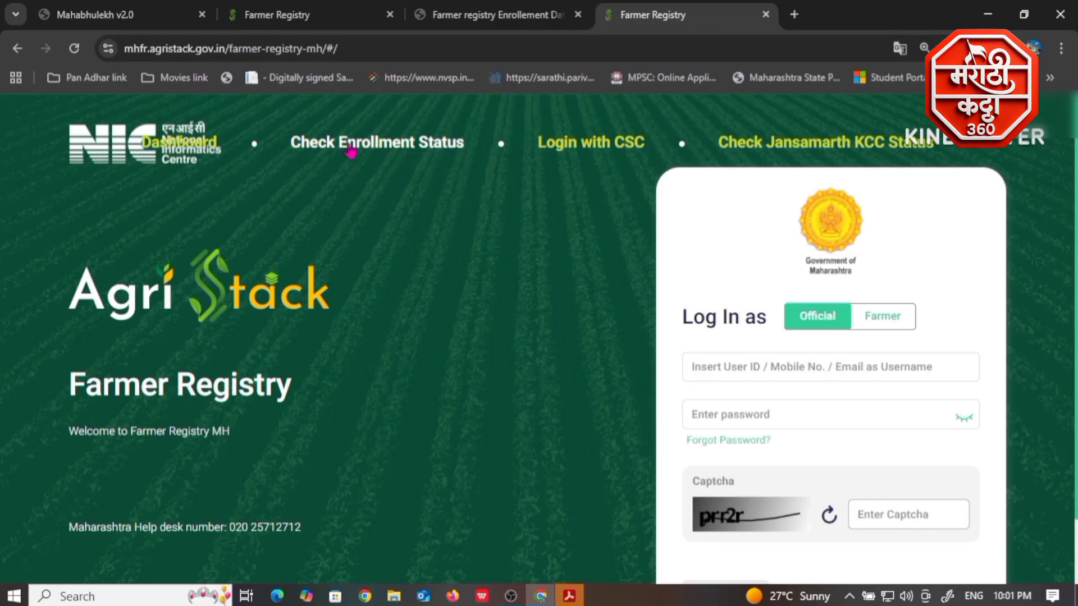
left_click(382, 147)
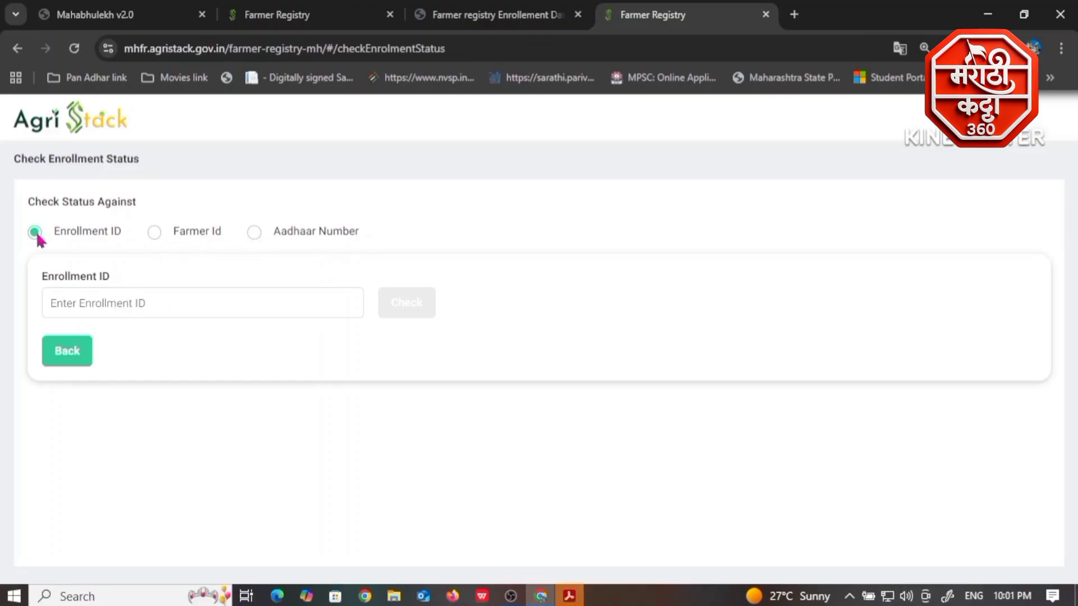
Step: Check the enrollment status against the Aadhaar Number option using the farmer's Aadhaar number
left_click(107, 300)
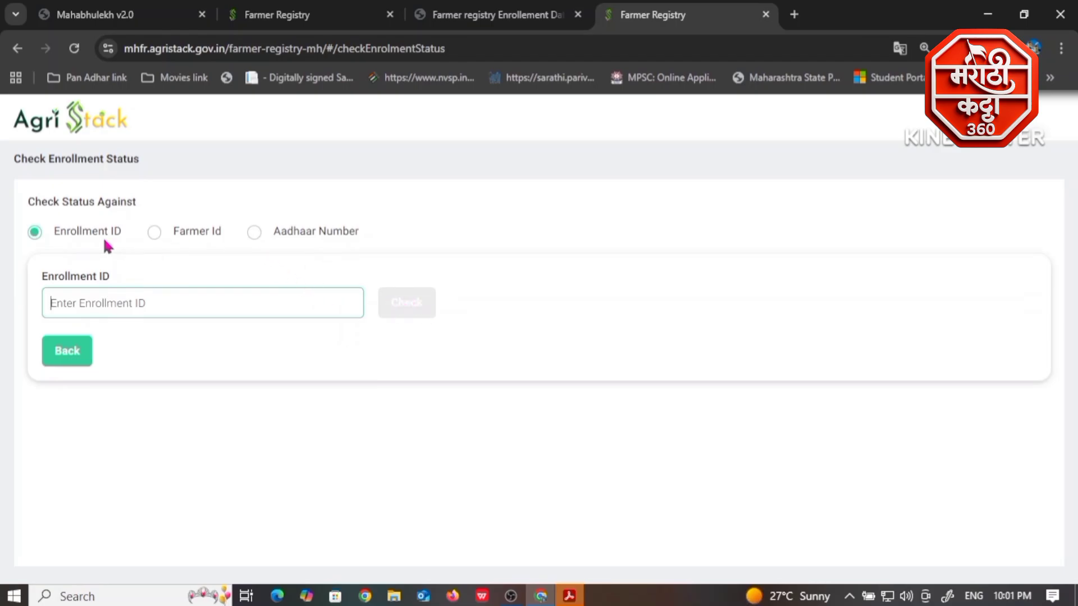
left_click(255, 235)
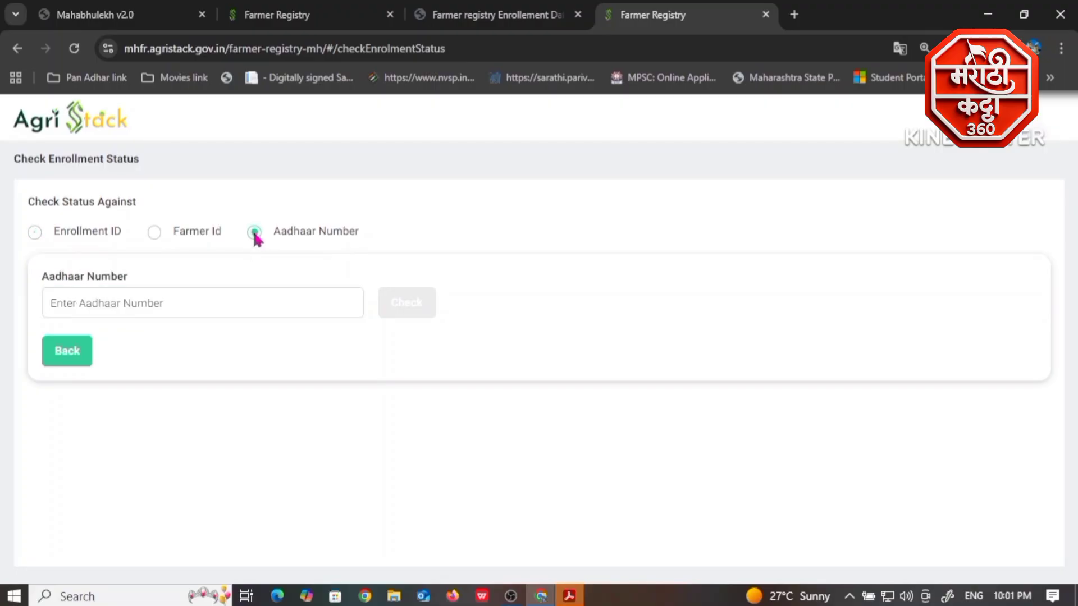
left_click(146, 302)
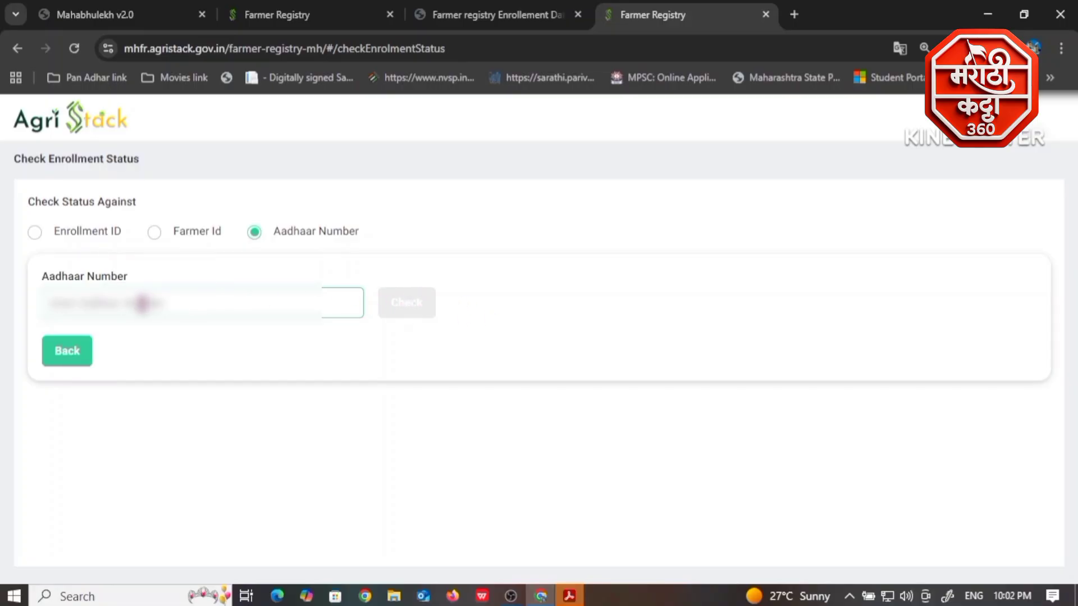
type("••")
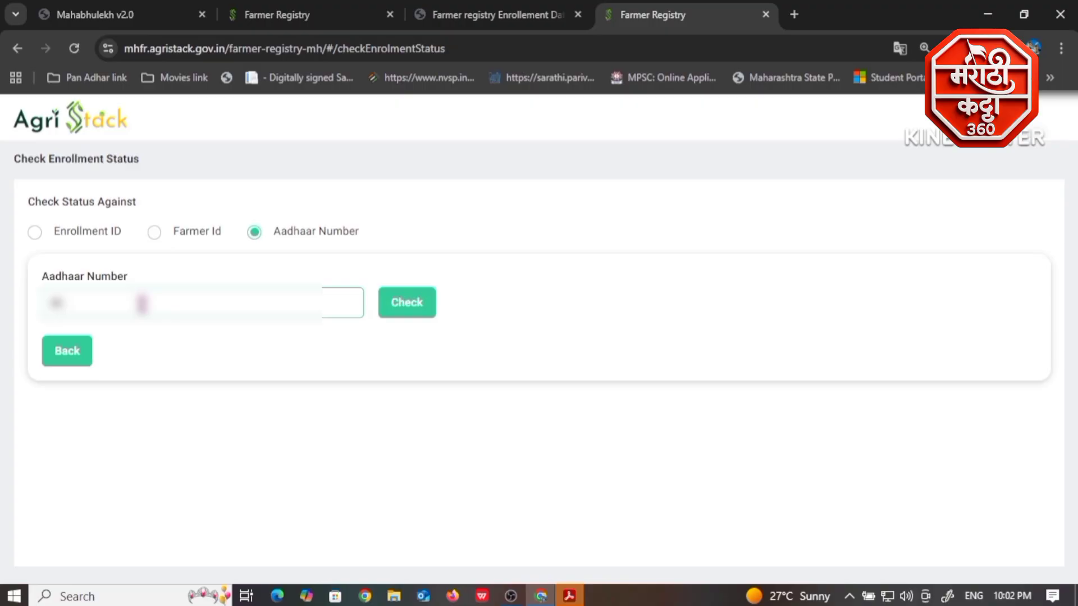
type("••••••")
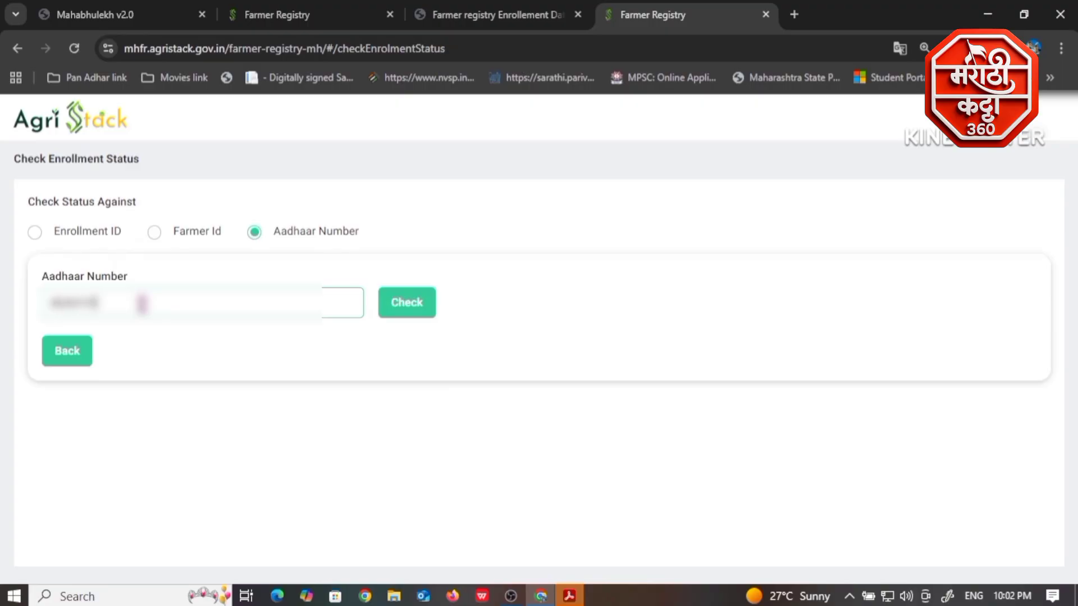
type("••••")
left_click(399, 306)
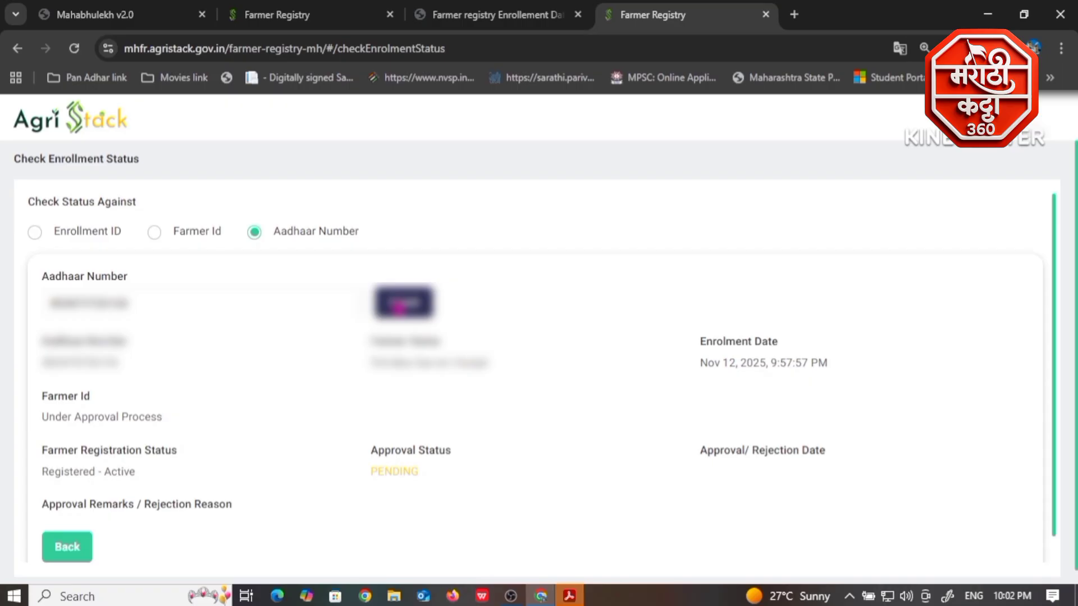